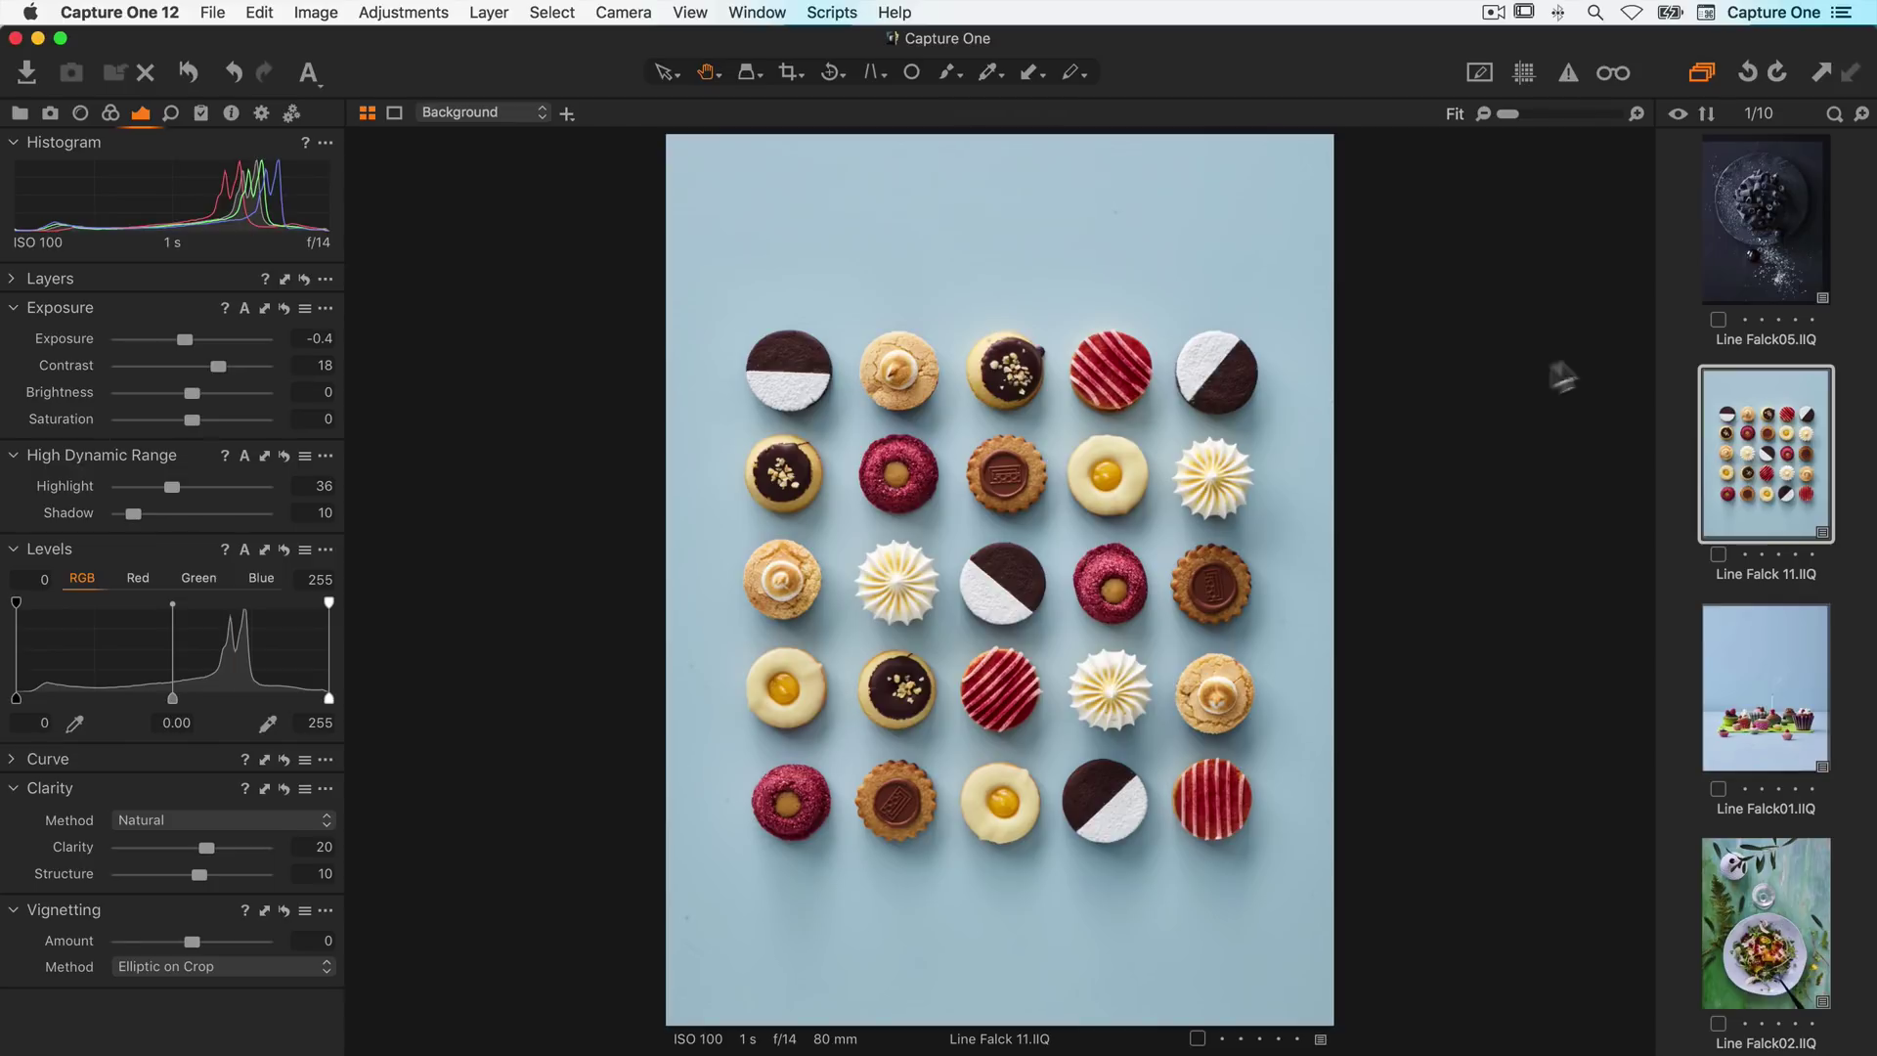
# Step: Select the Line Falck05 pasta photo and bring up the File menu's export commands
pyautogui.click(1710, 286)
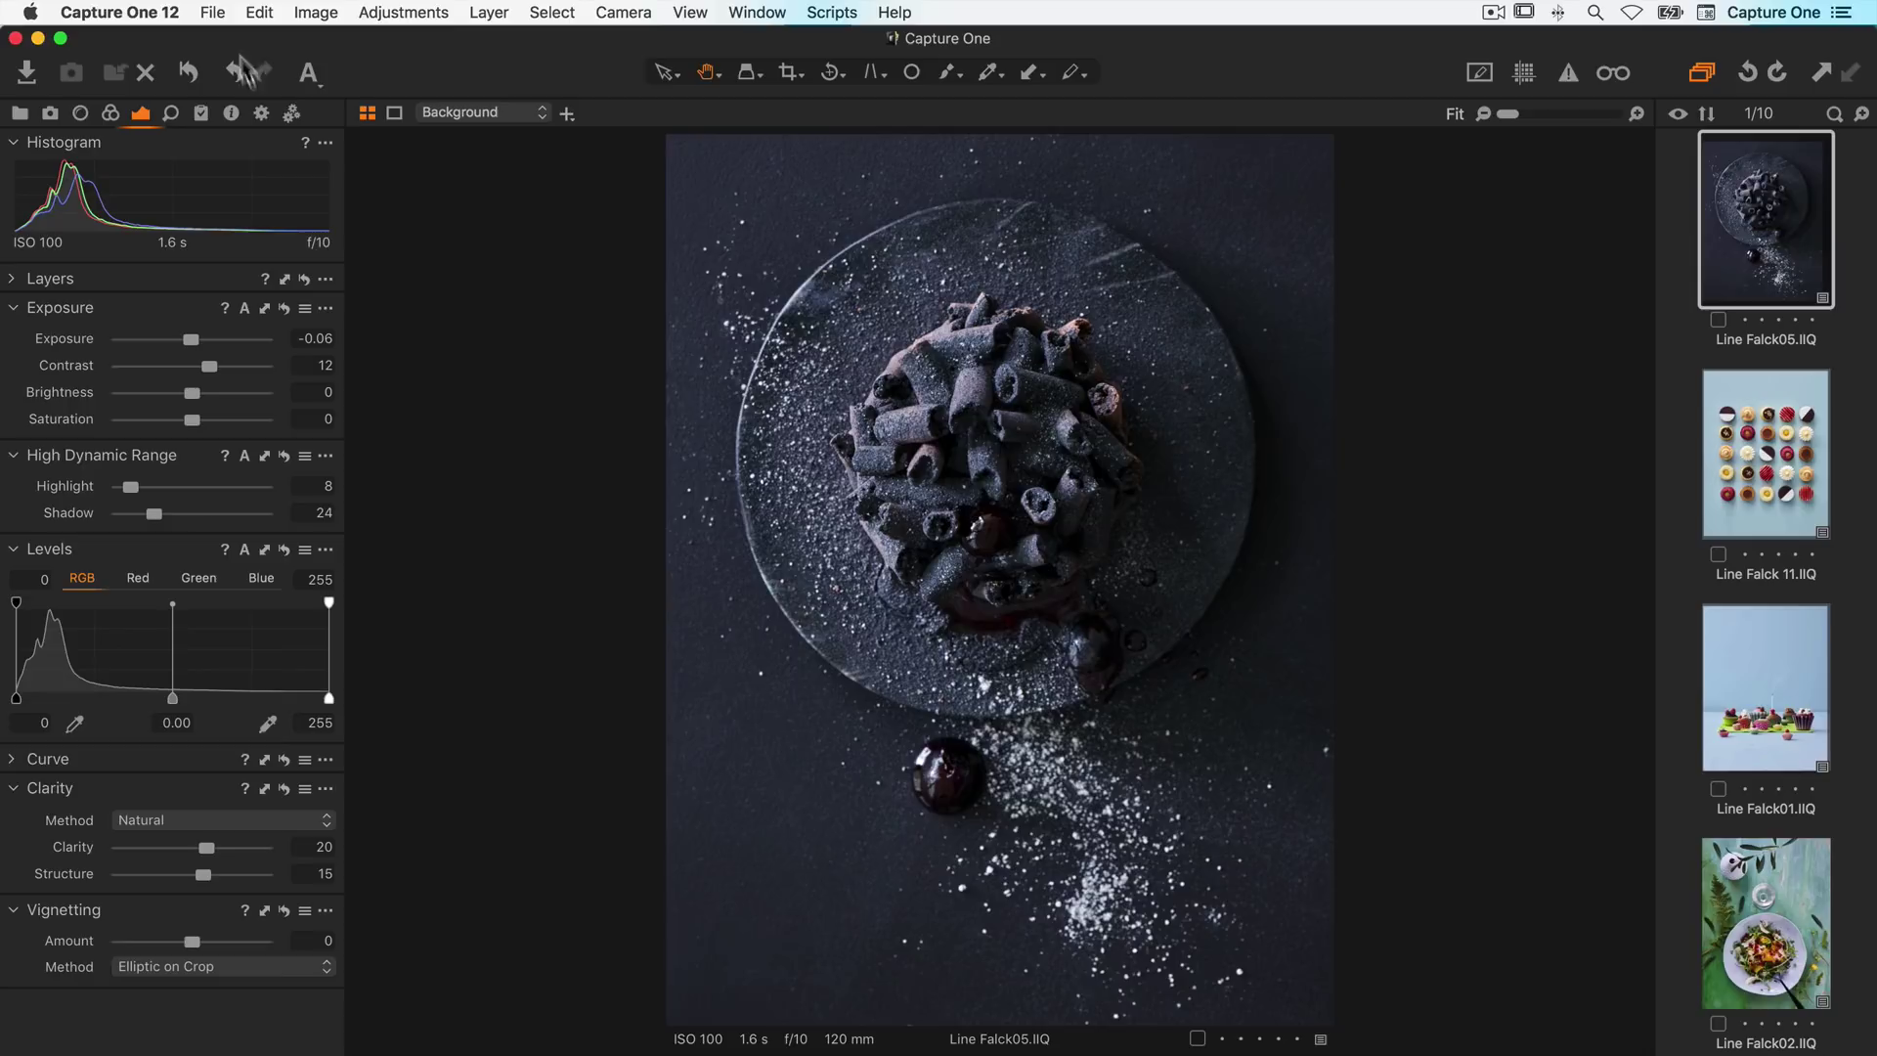
pyautogui.click(212, 14)
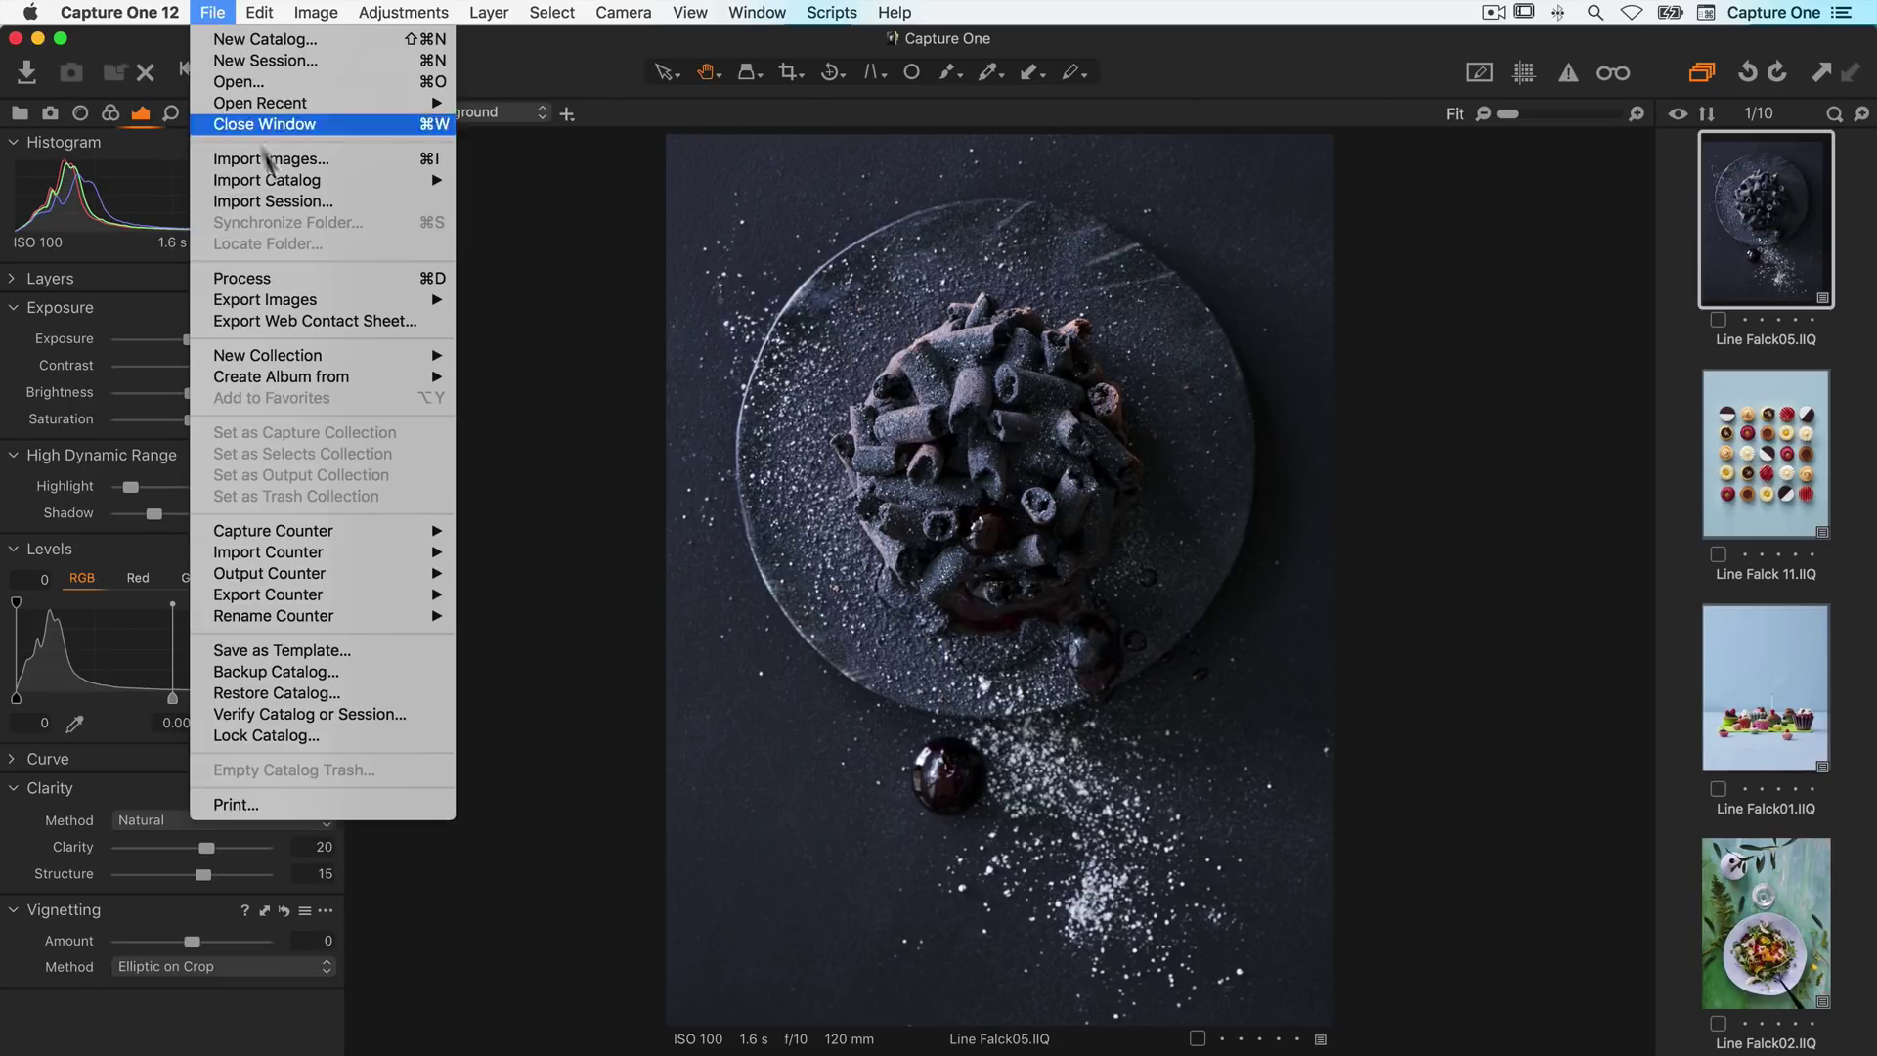
pyautogui.moveTo(265, 299)
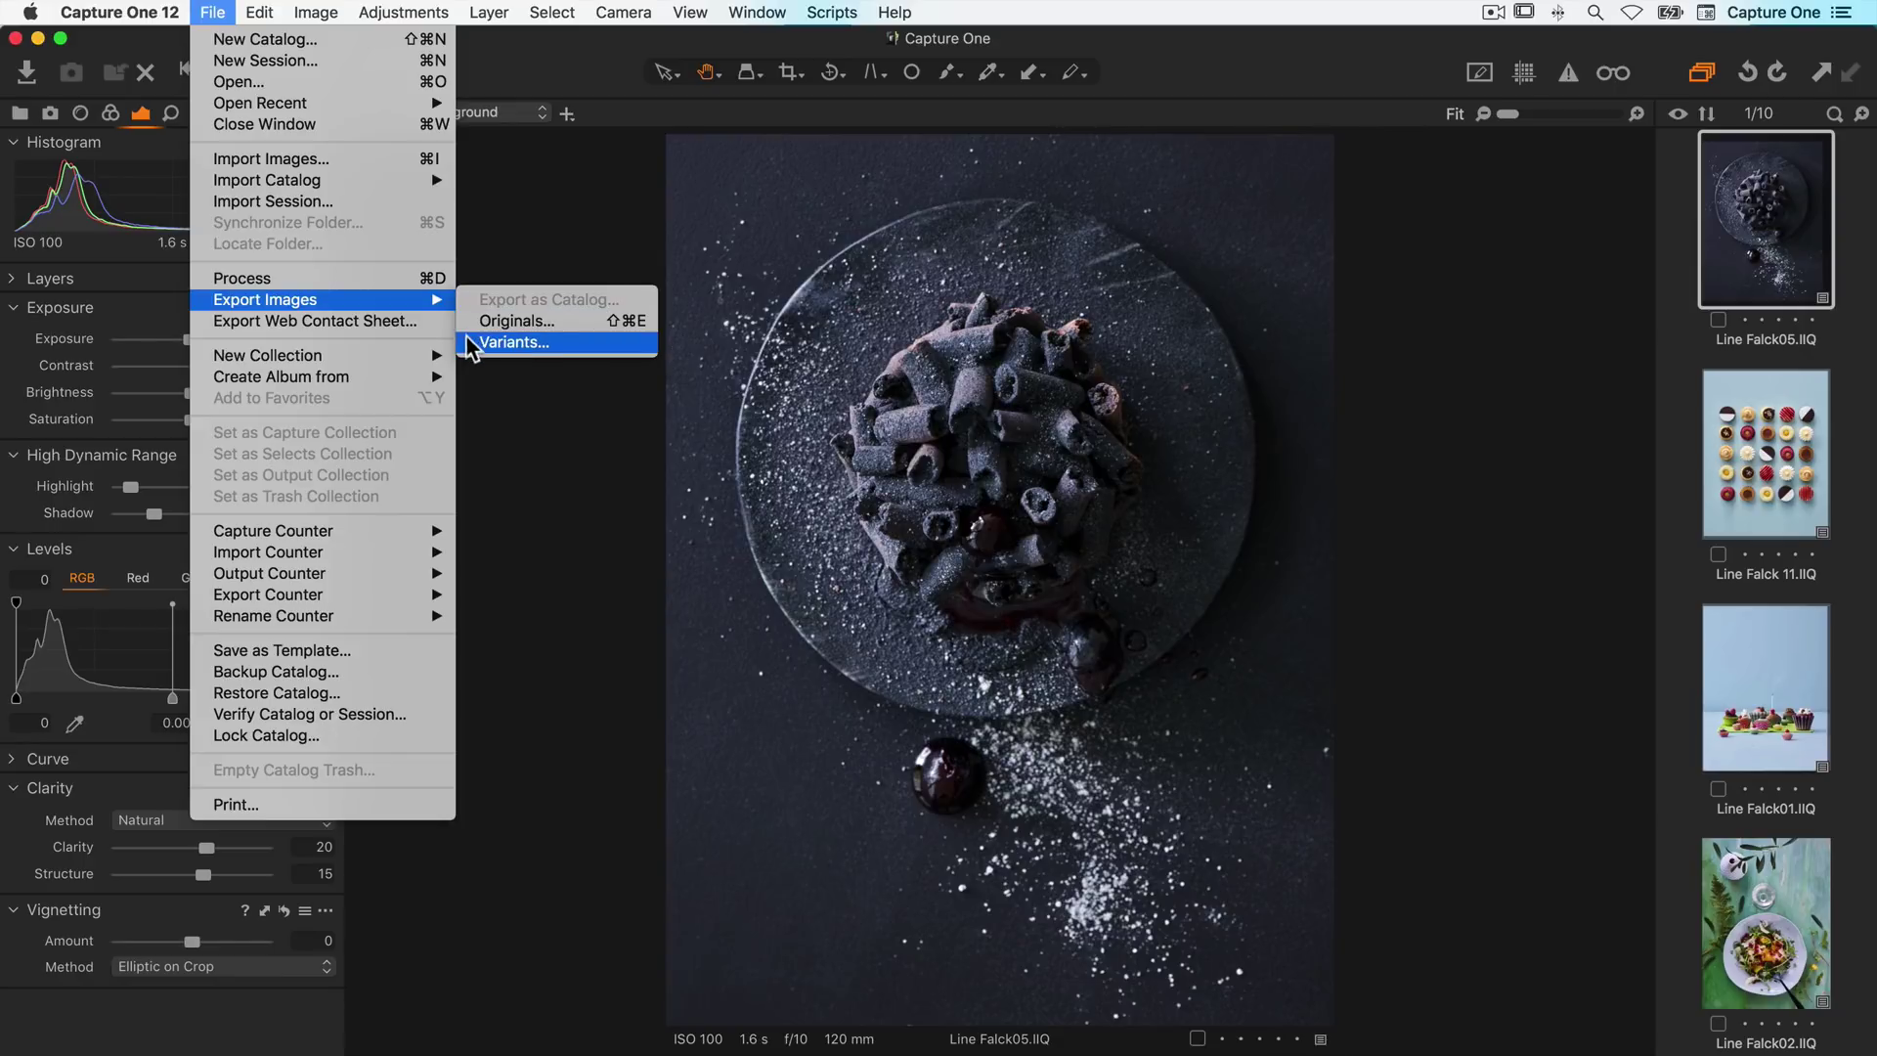
# Step: Open variant export settings and set the Desktop as the export folder
pyautogui.click(466, 346)
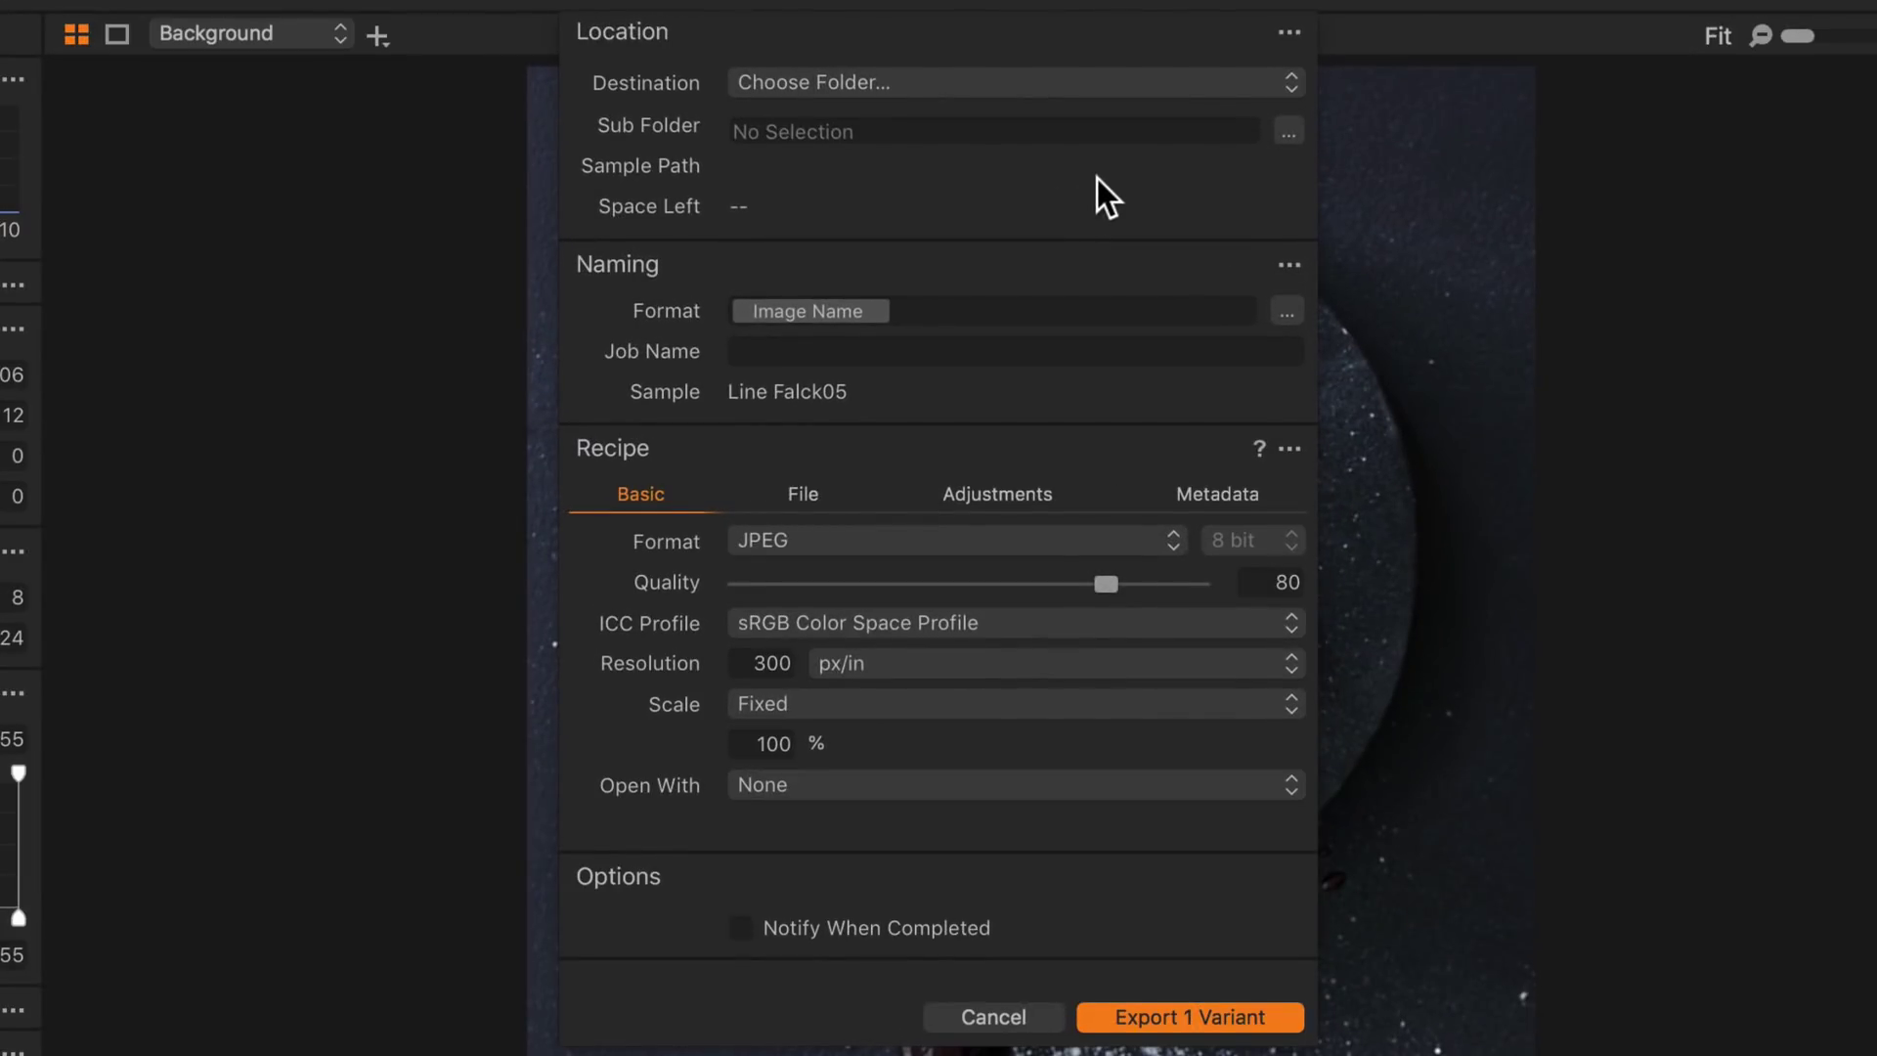
pyautogui.click(937, 82)
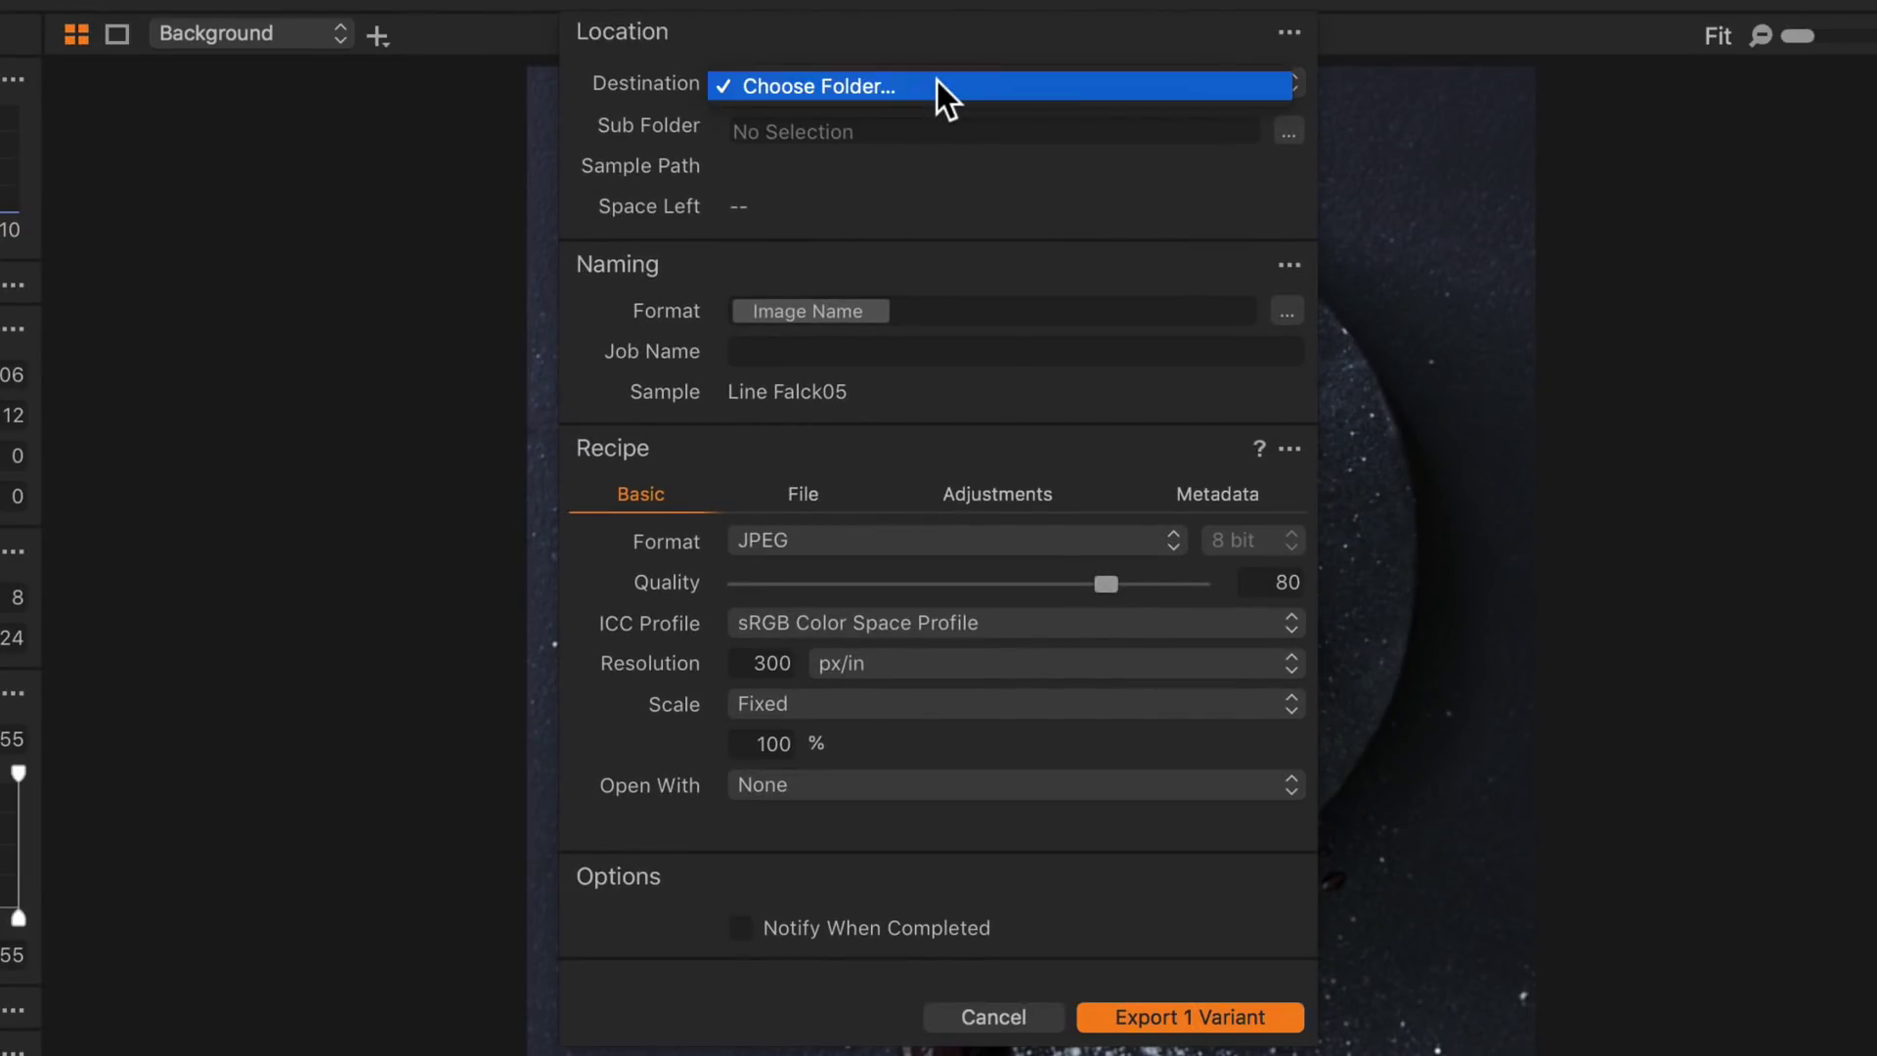
pyautogui.click(938, 80)
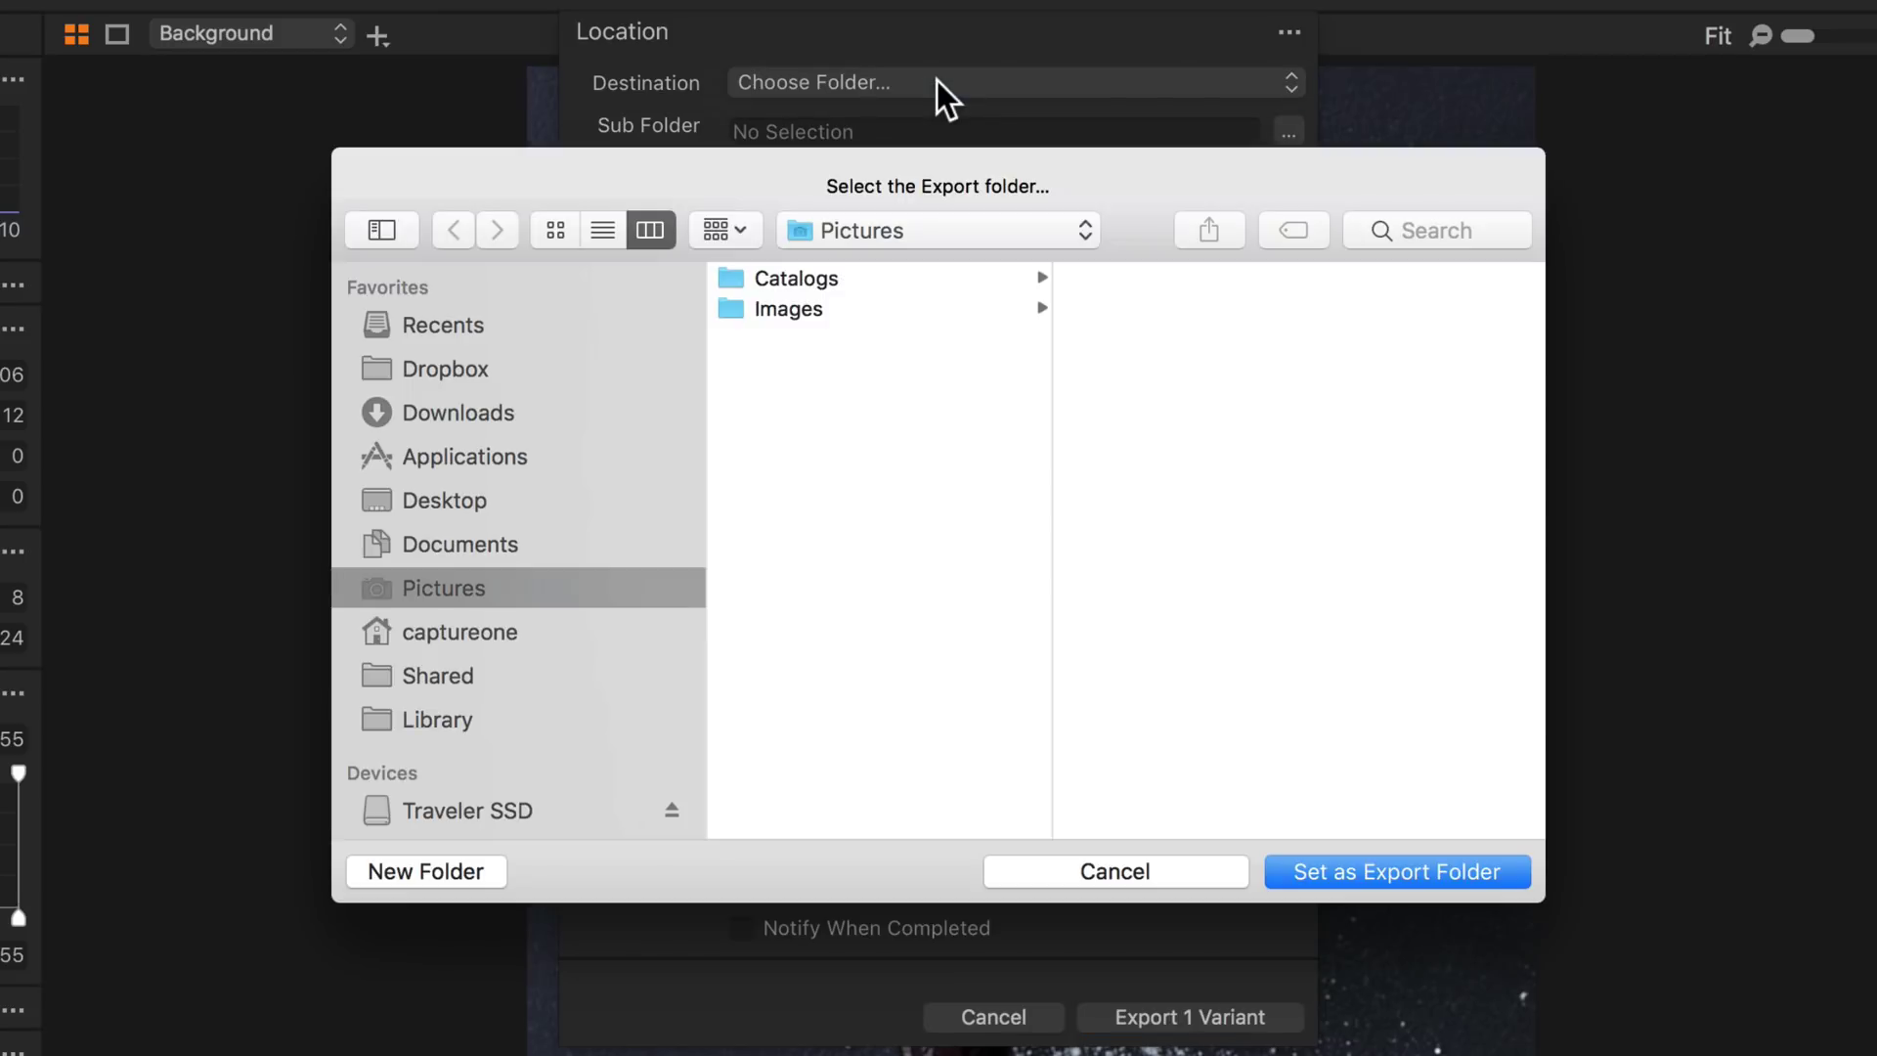
pyautogui.click(448, 503)
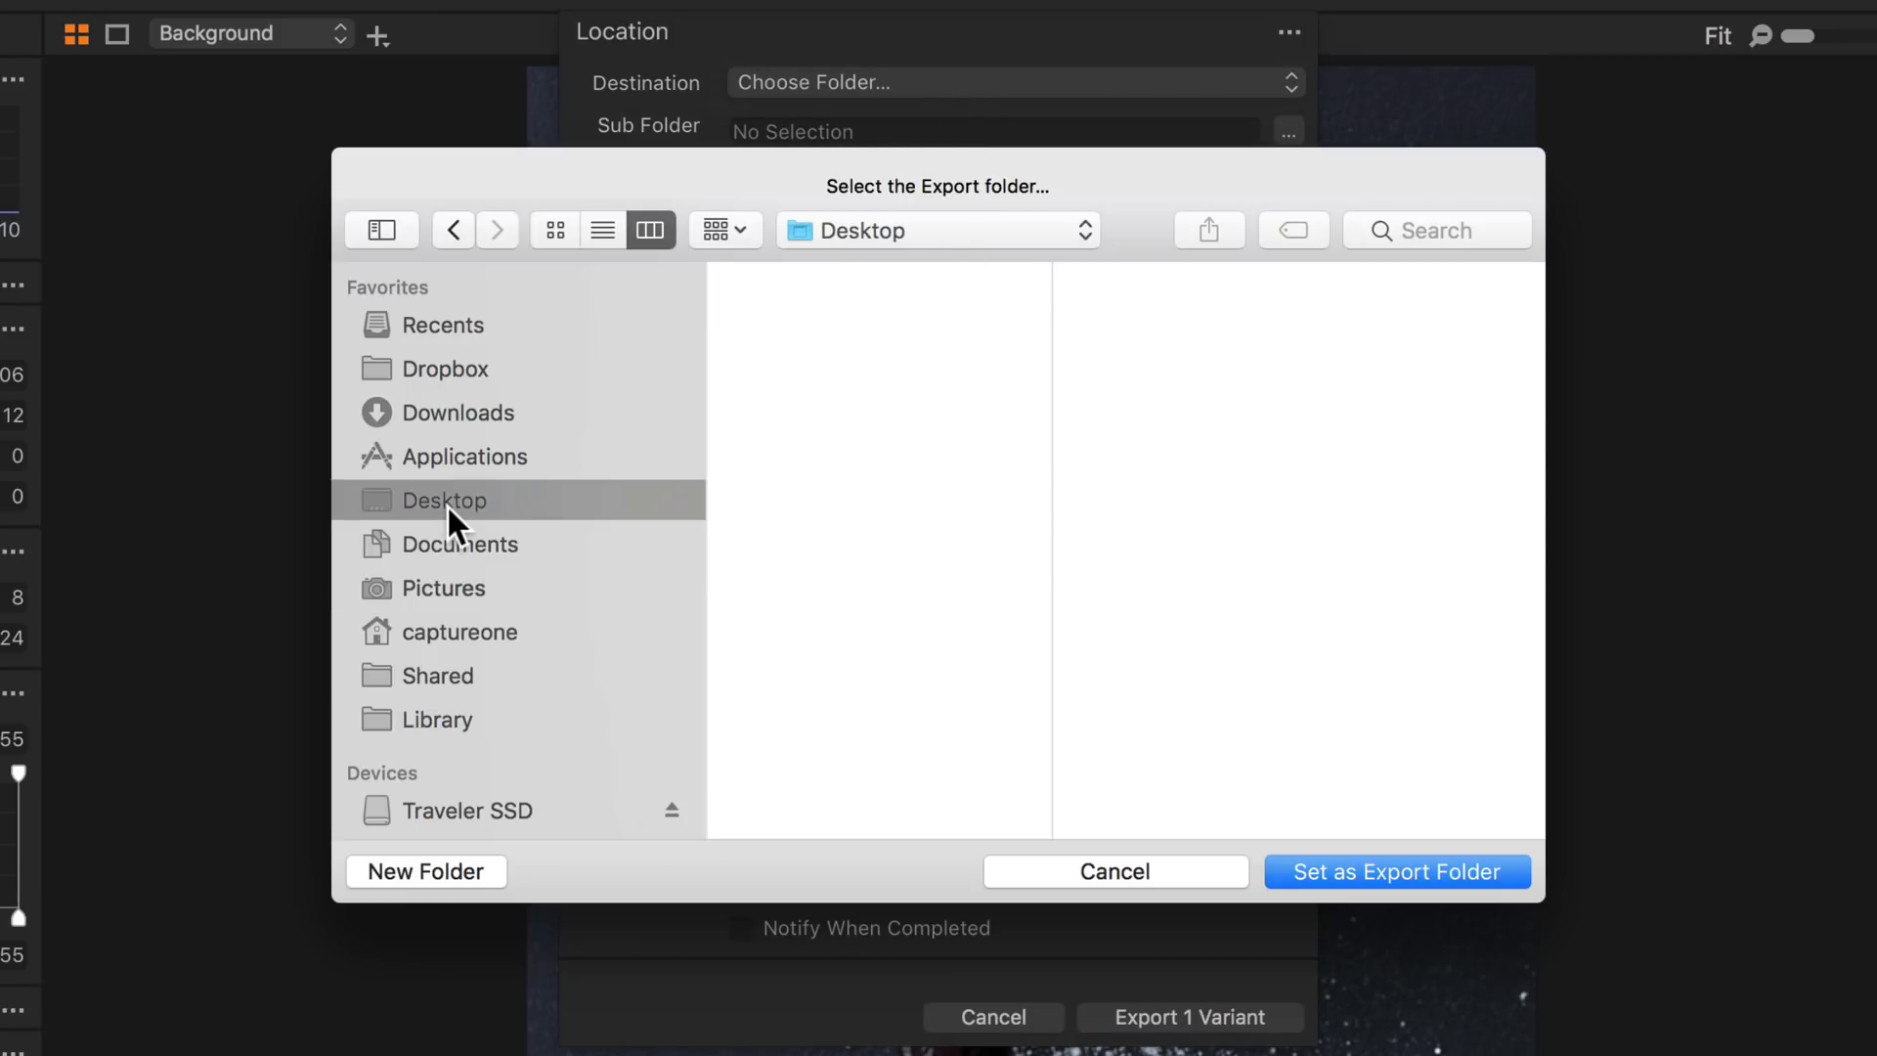
pyautogui.click(1389, 889)
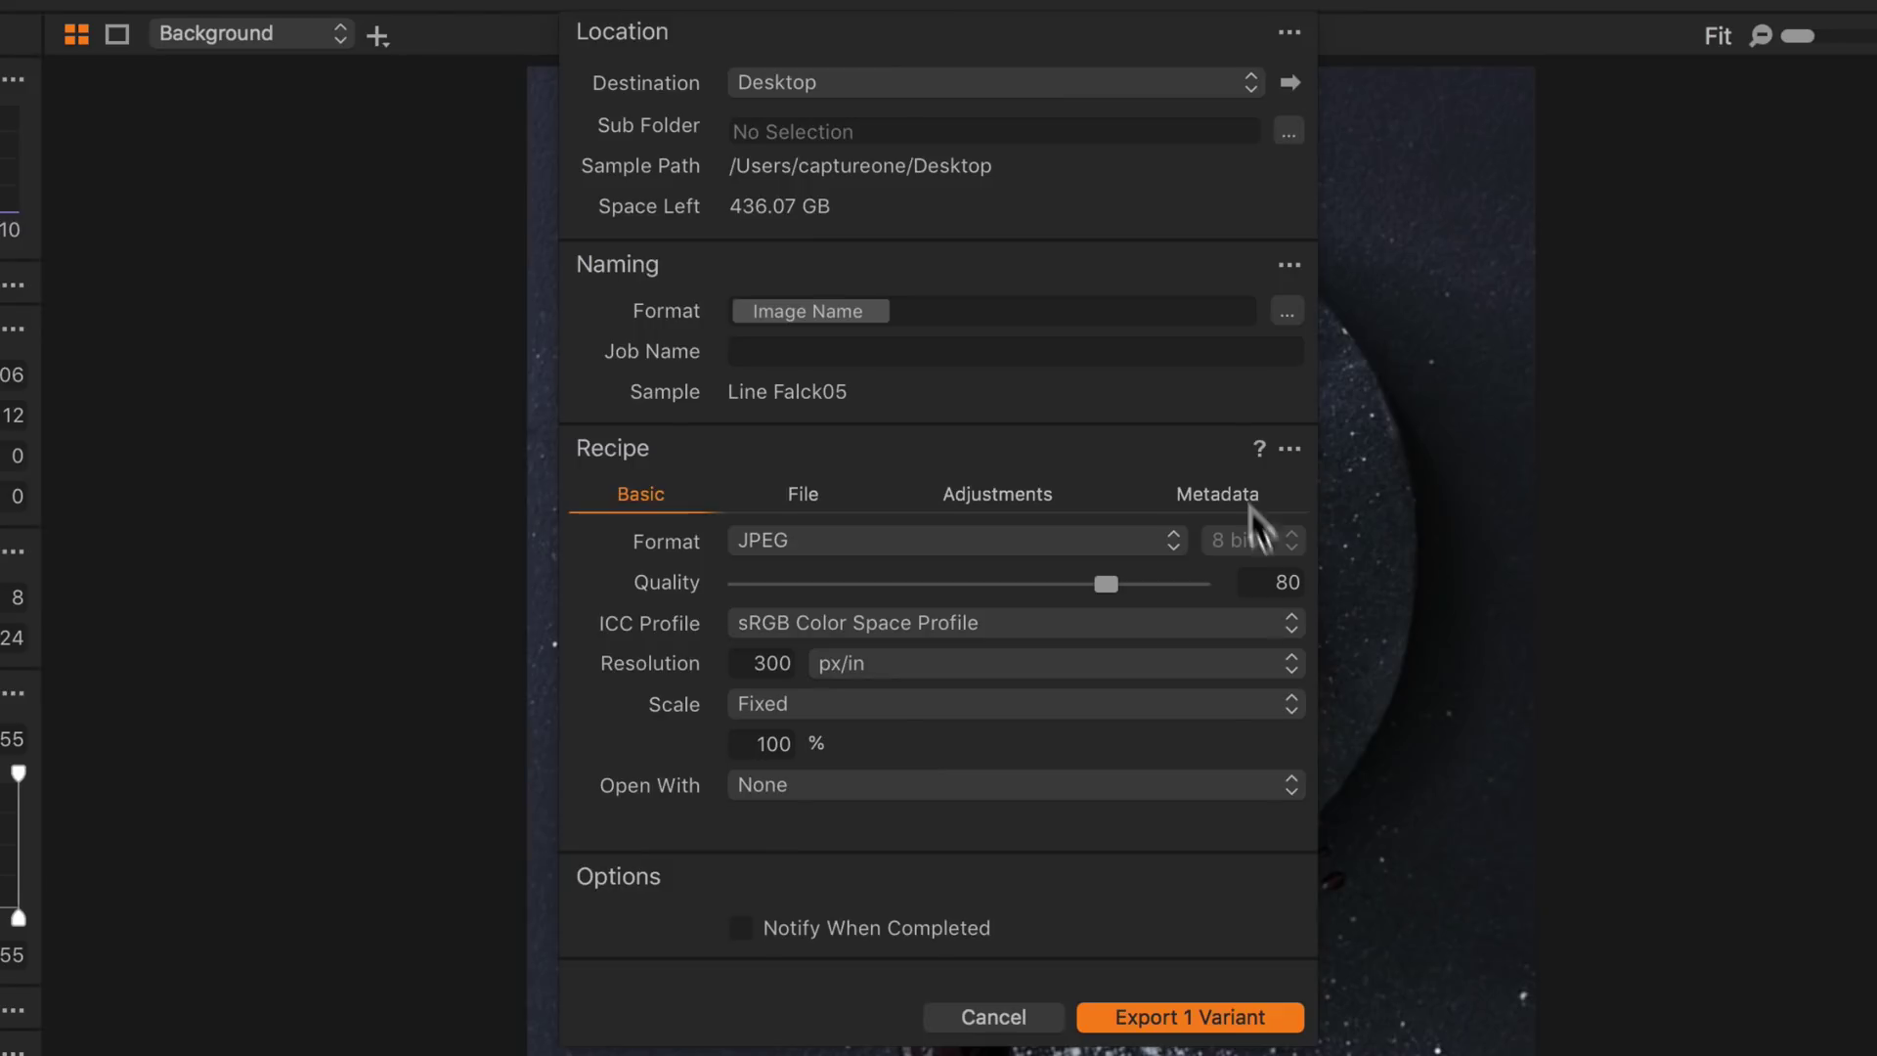
# Step: Enter 'My Exports' as the sub folder name for the export
pyautogui.click(830, 130)
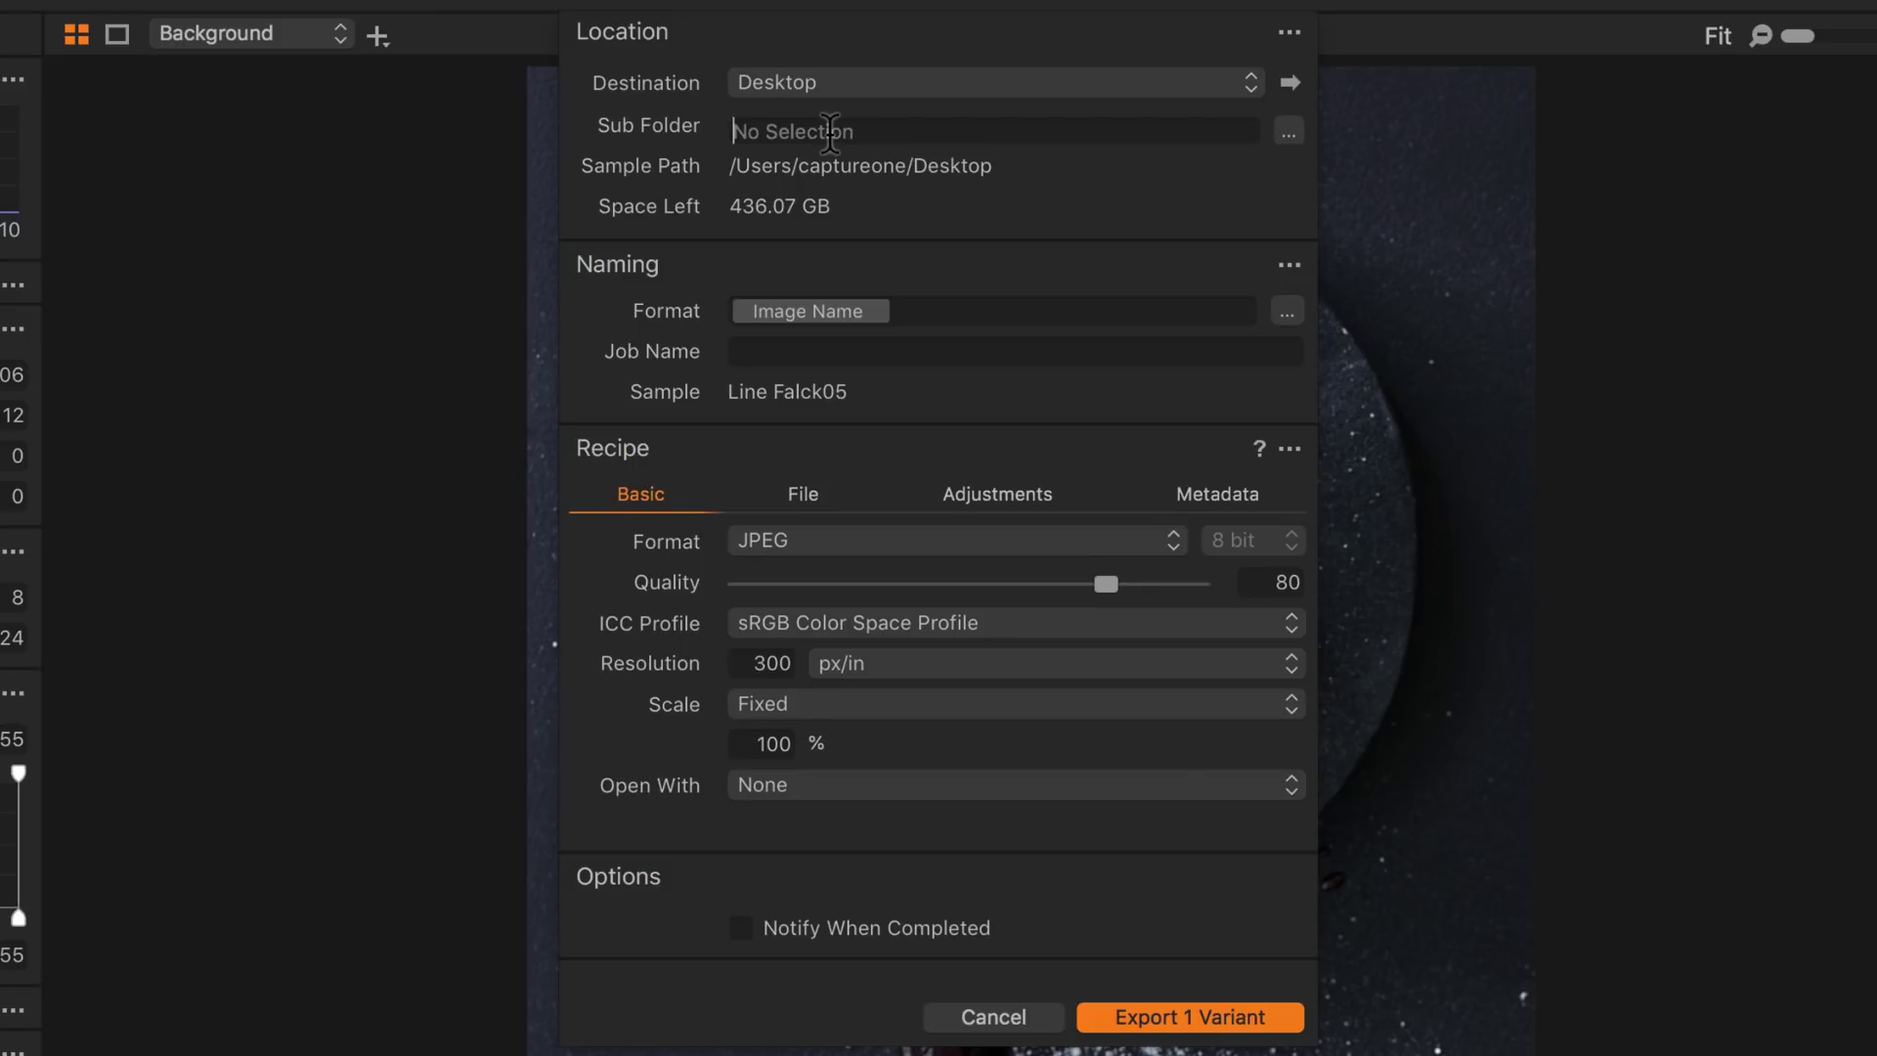
pyautogui.write('My Expo')
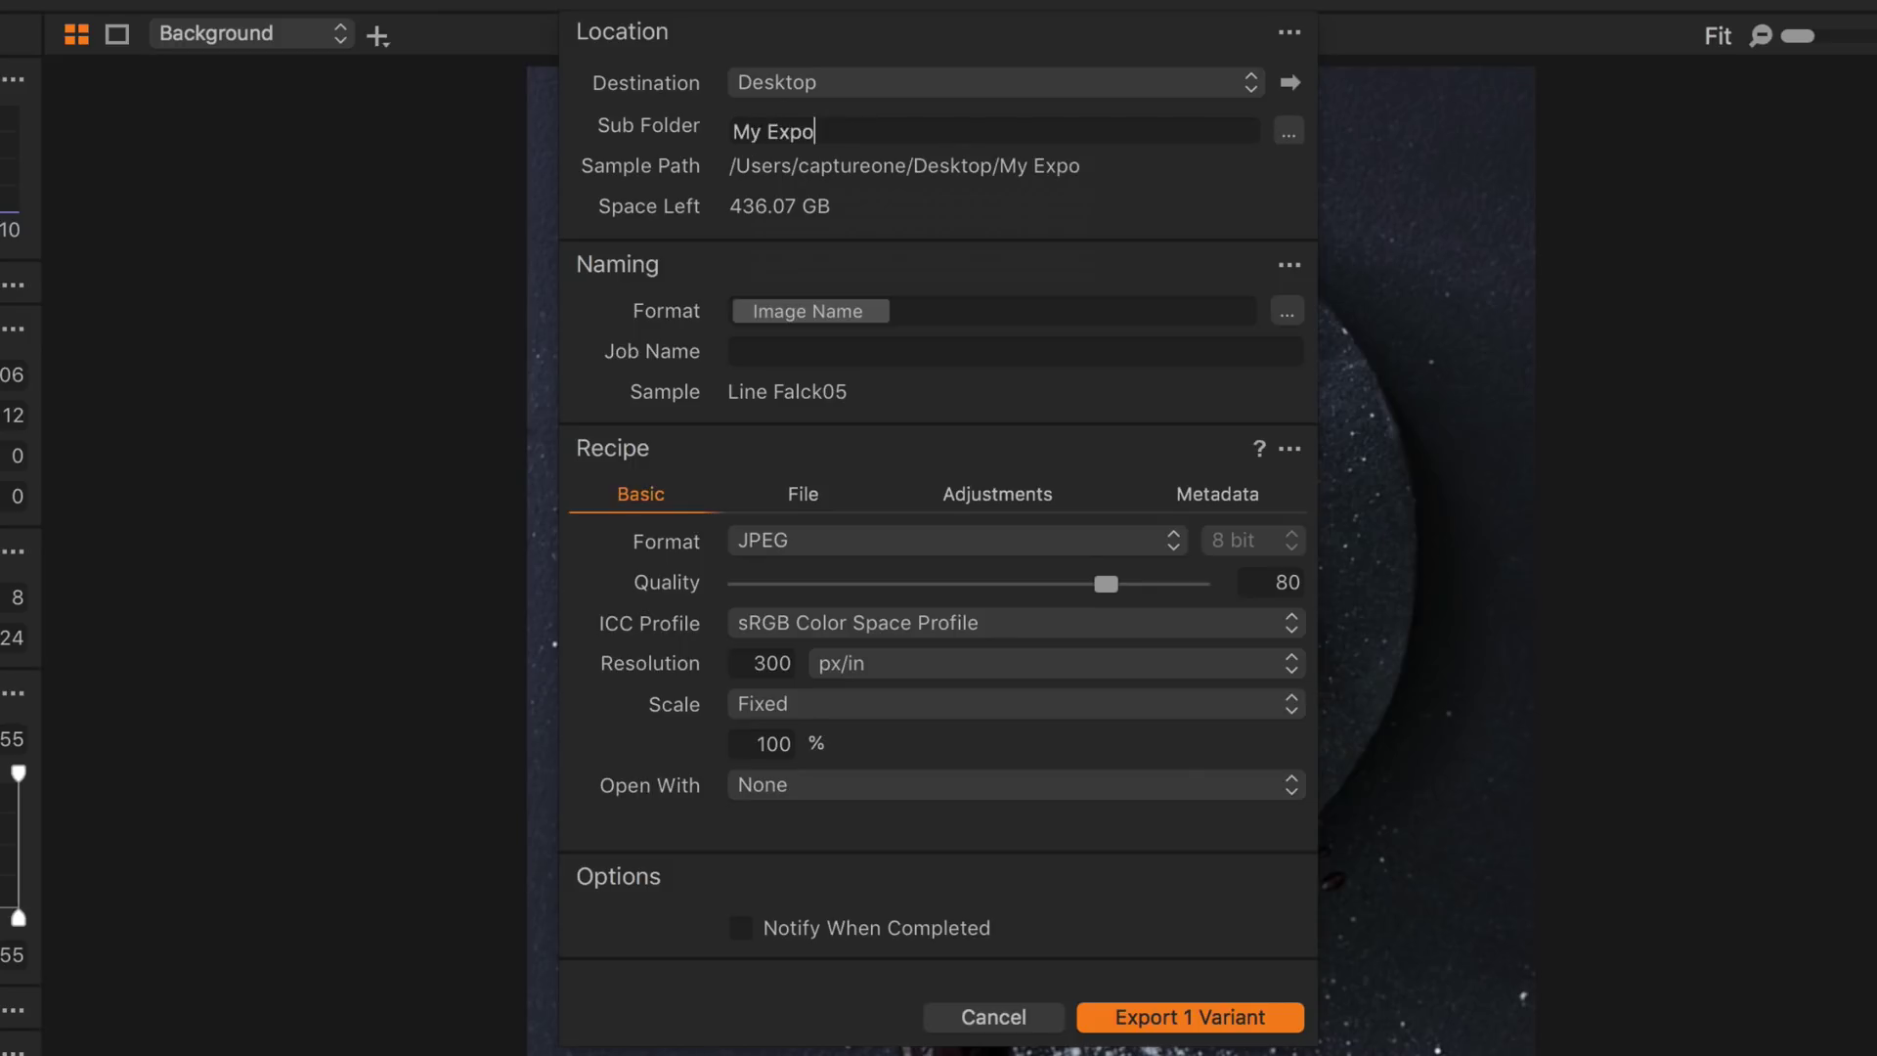
pyautogui.write('rts')
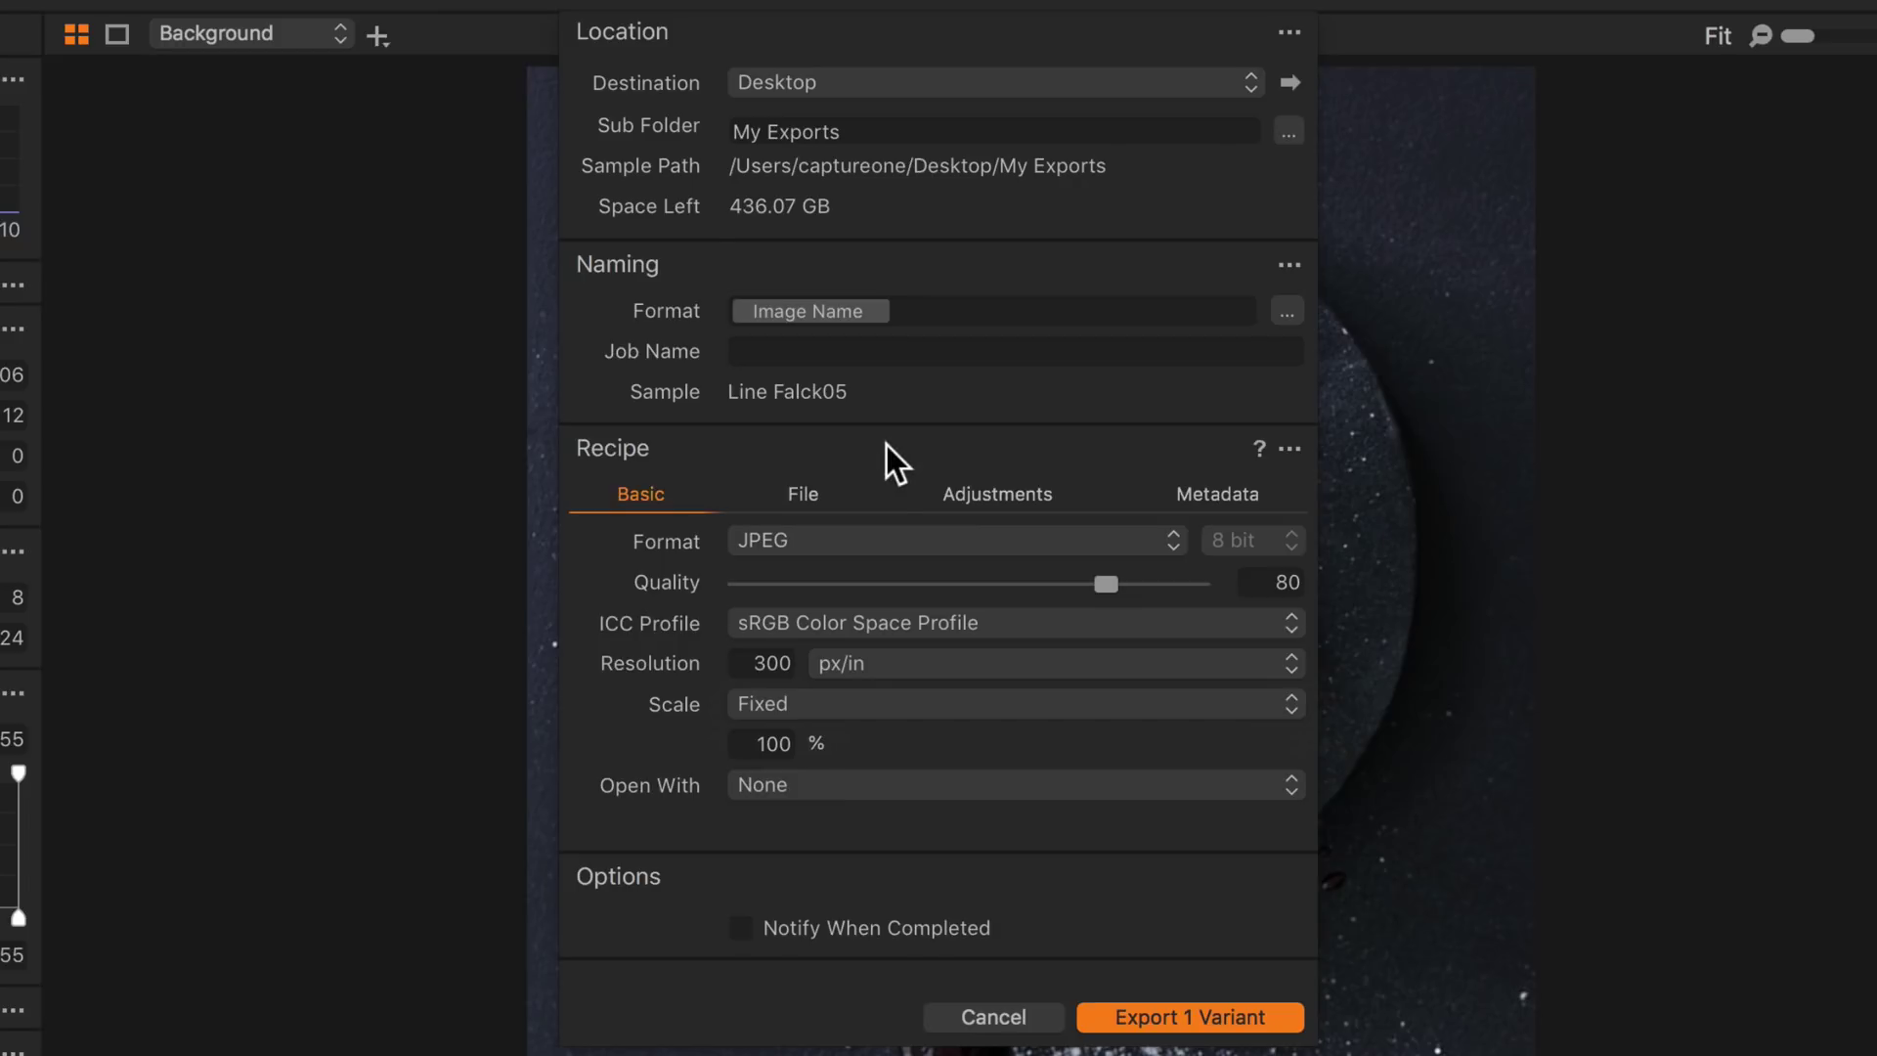
# Step: Set the JPEG recipe to scale by Long Edge at 2500 px
pyautogui.click(880, 707)
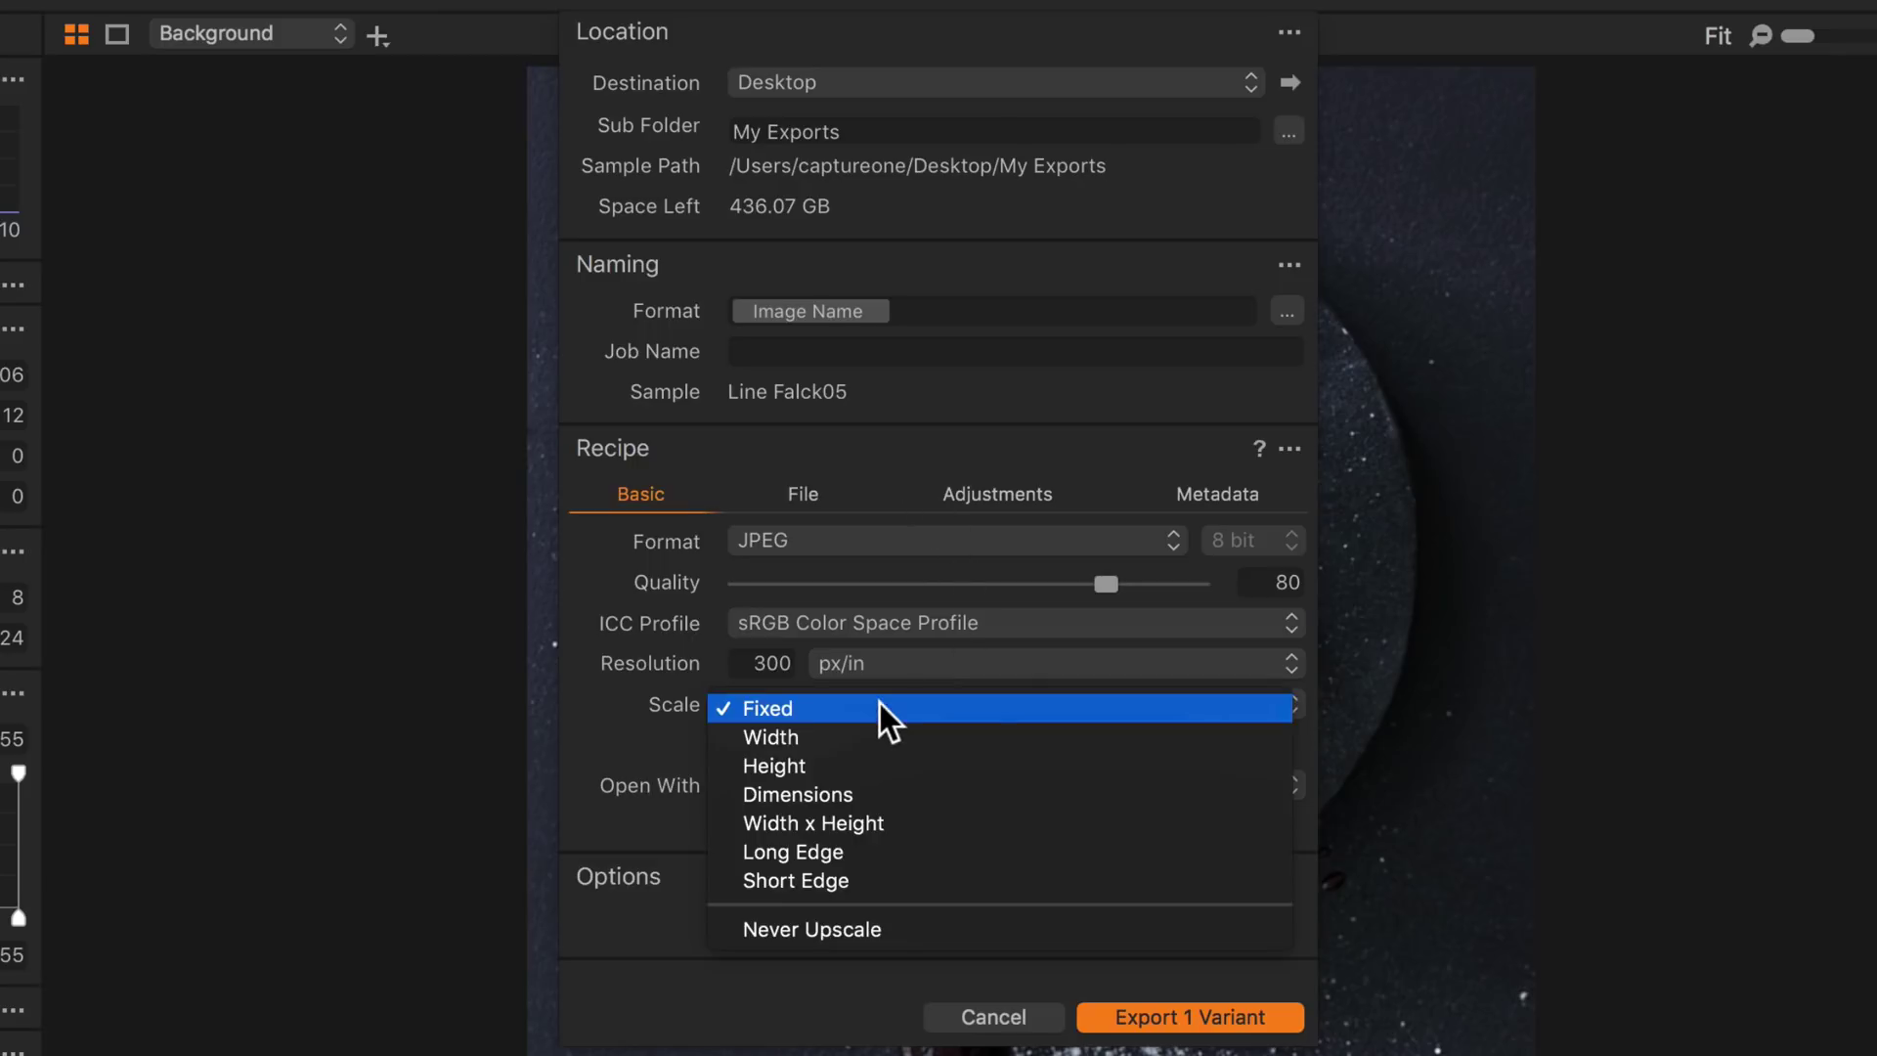
pyautogui.click(901, 855)
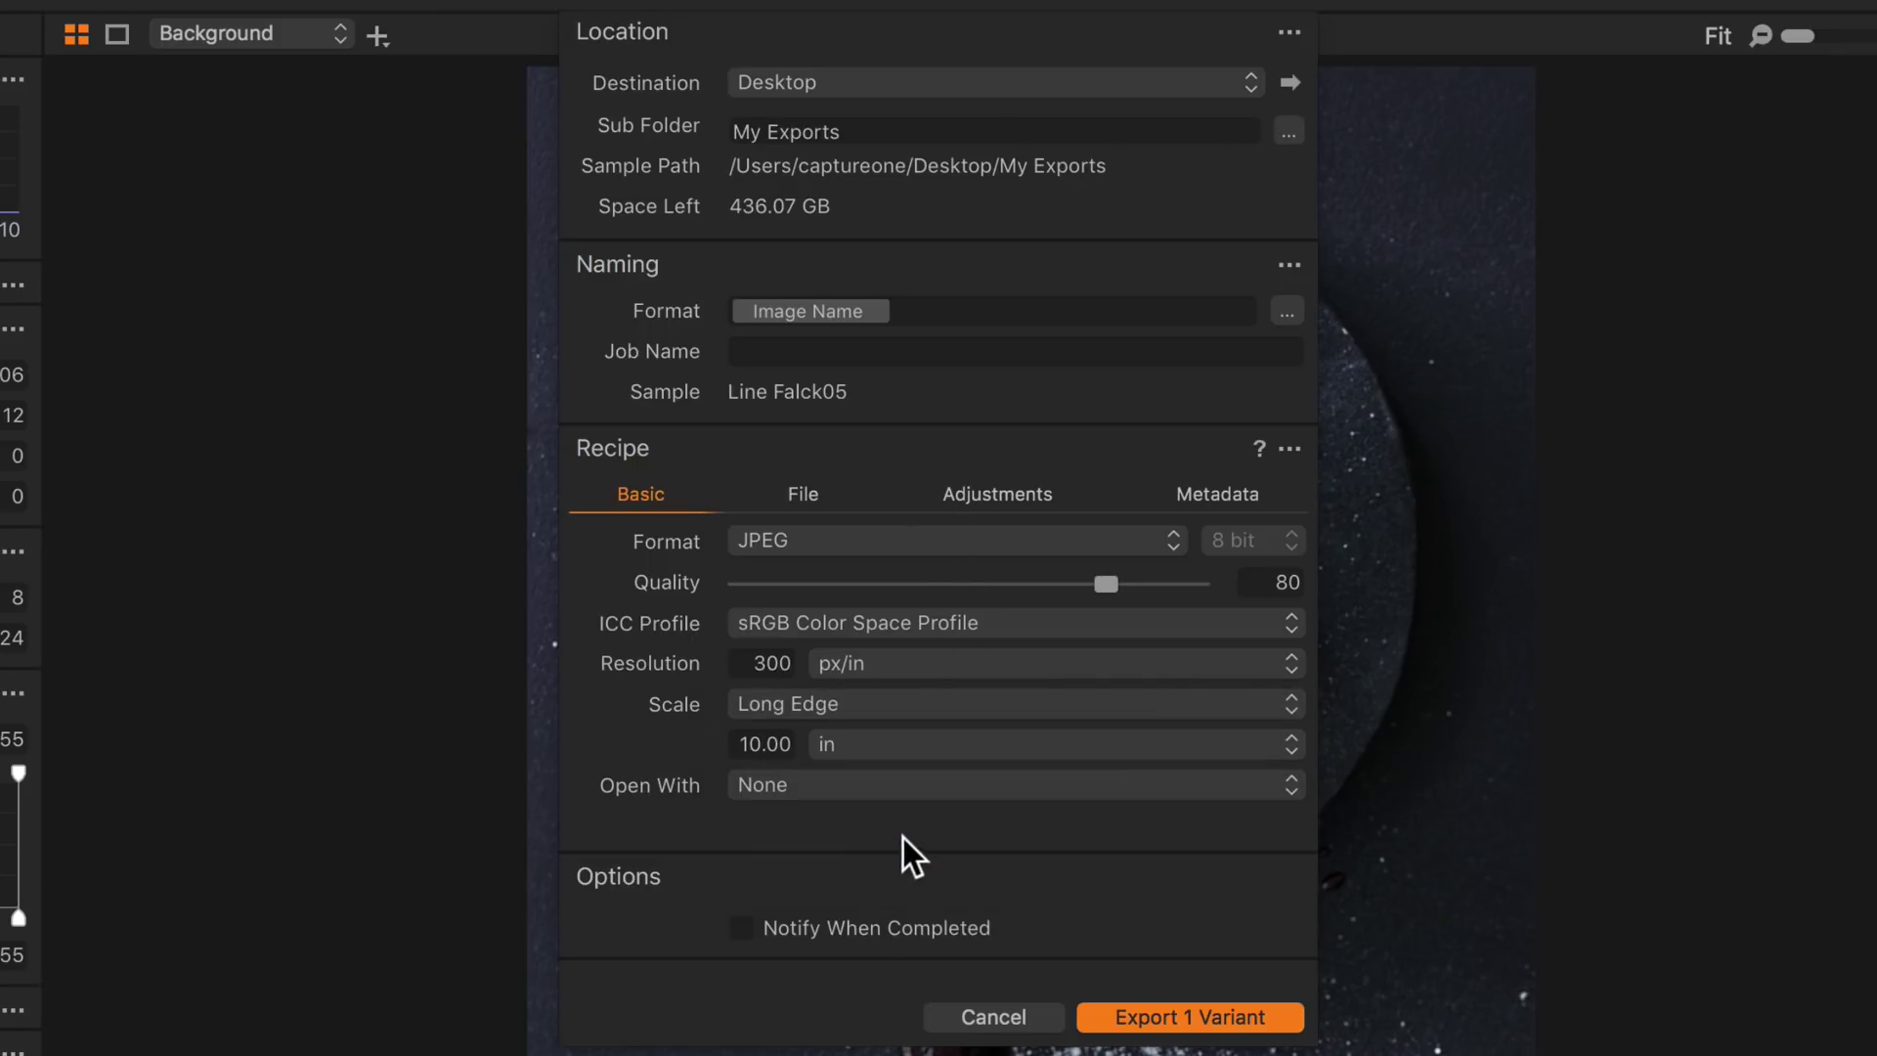
pyautogui.click(837, 746)
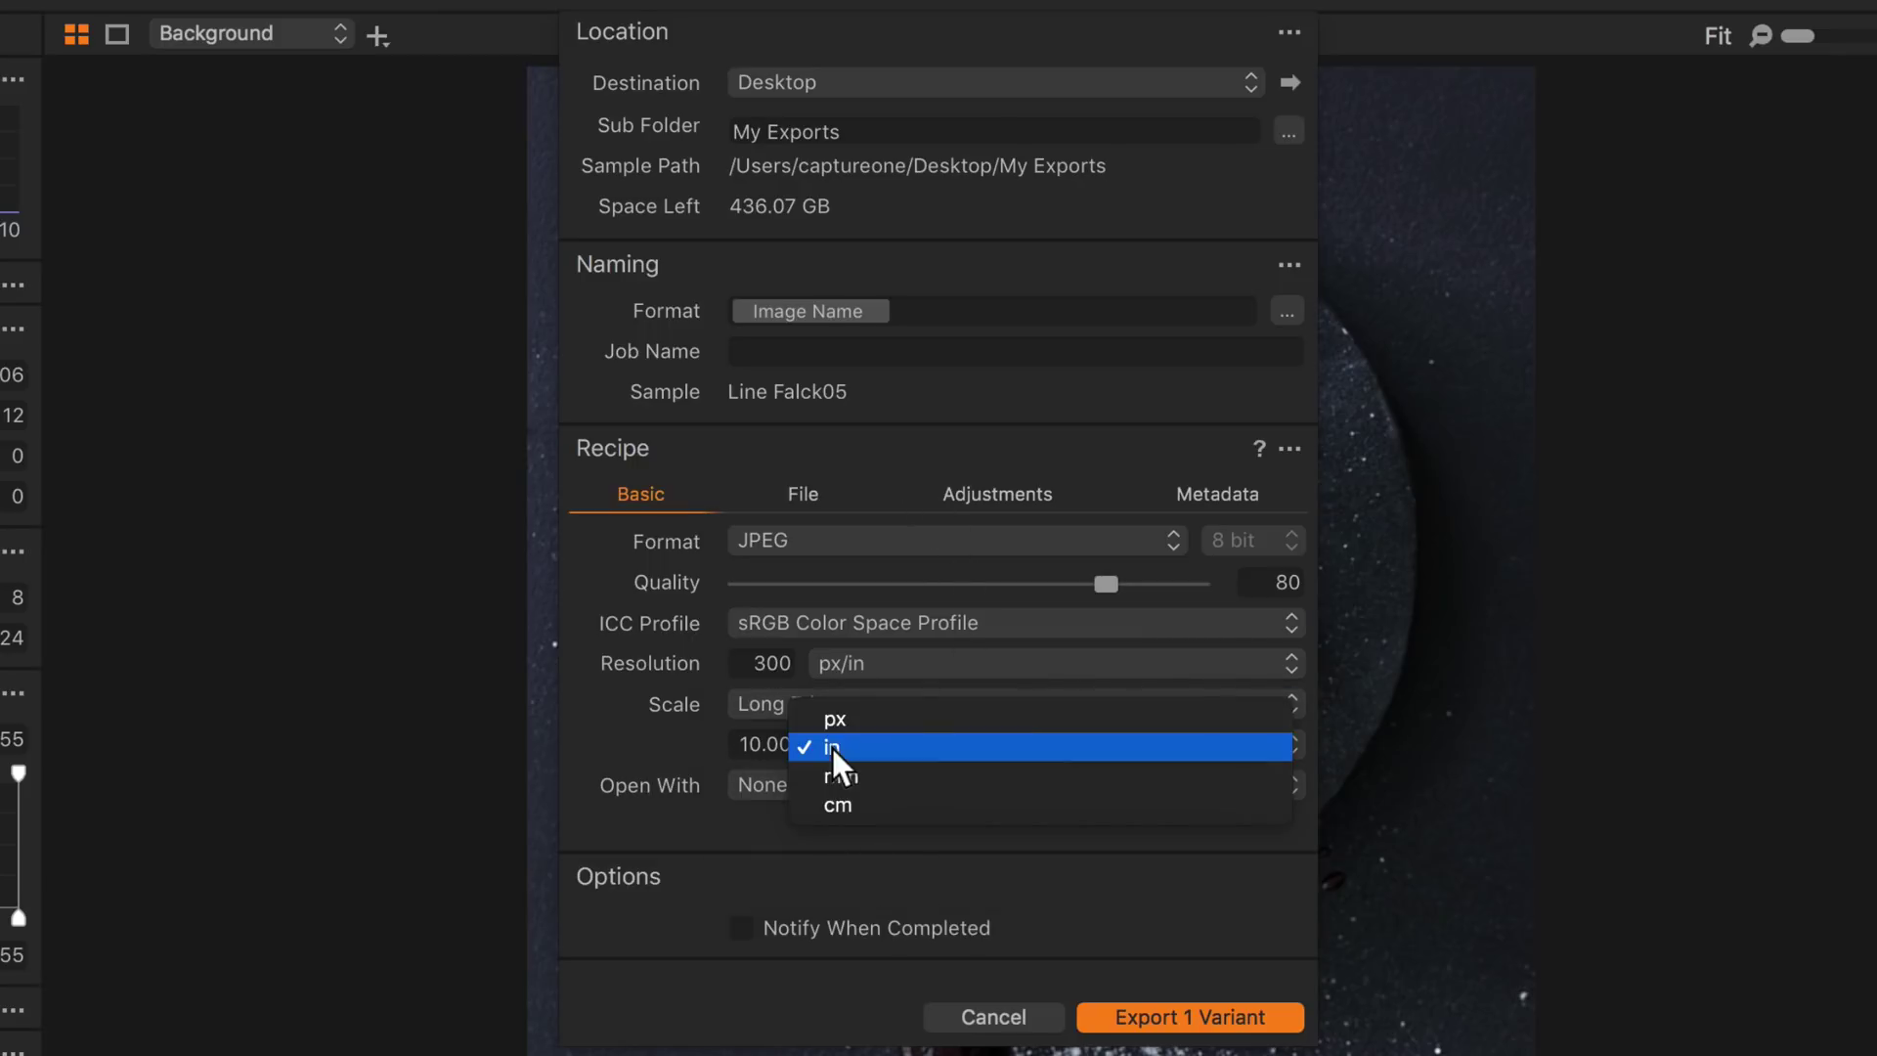
pyautogui.click(858, 718)
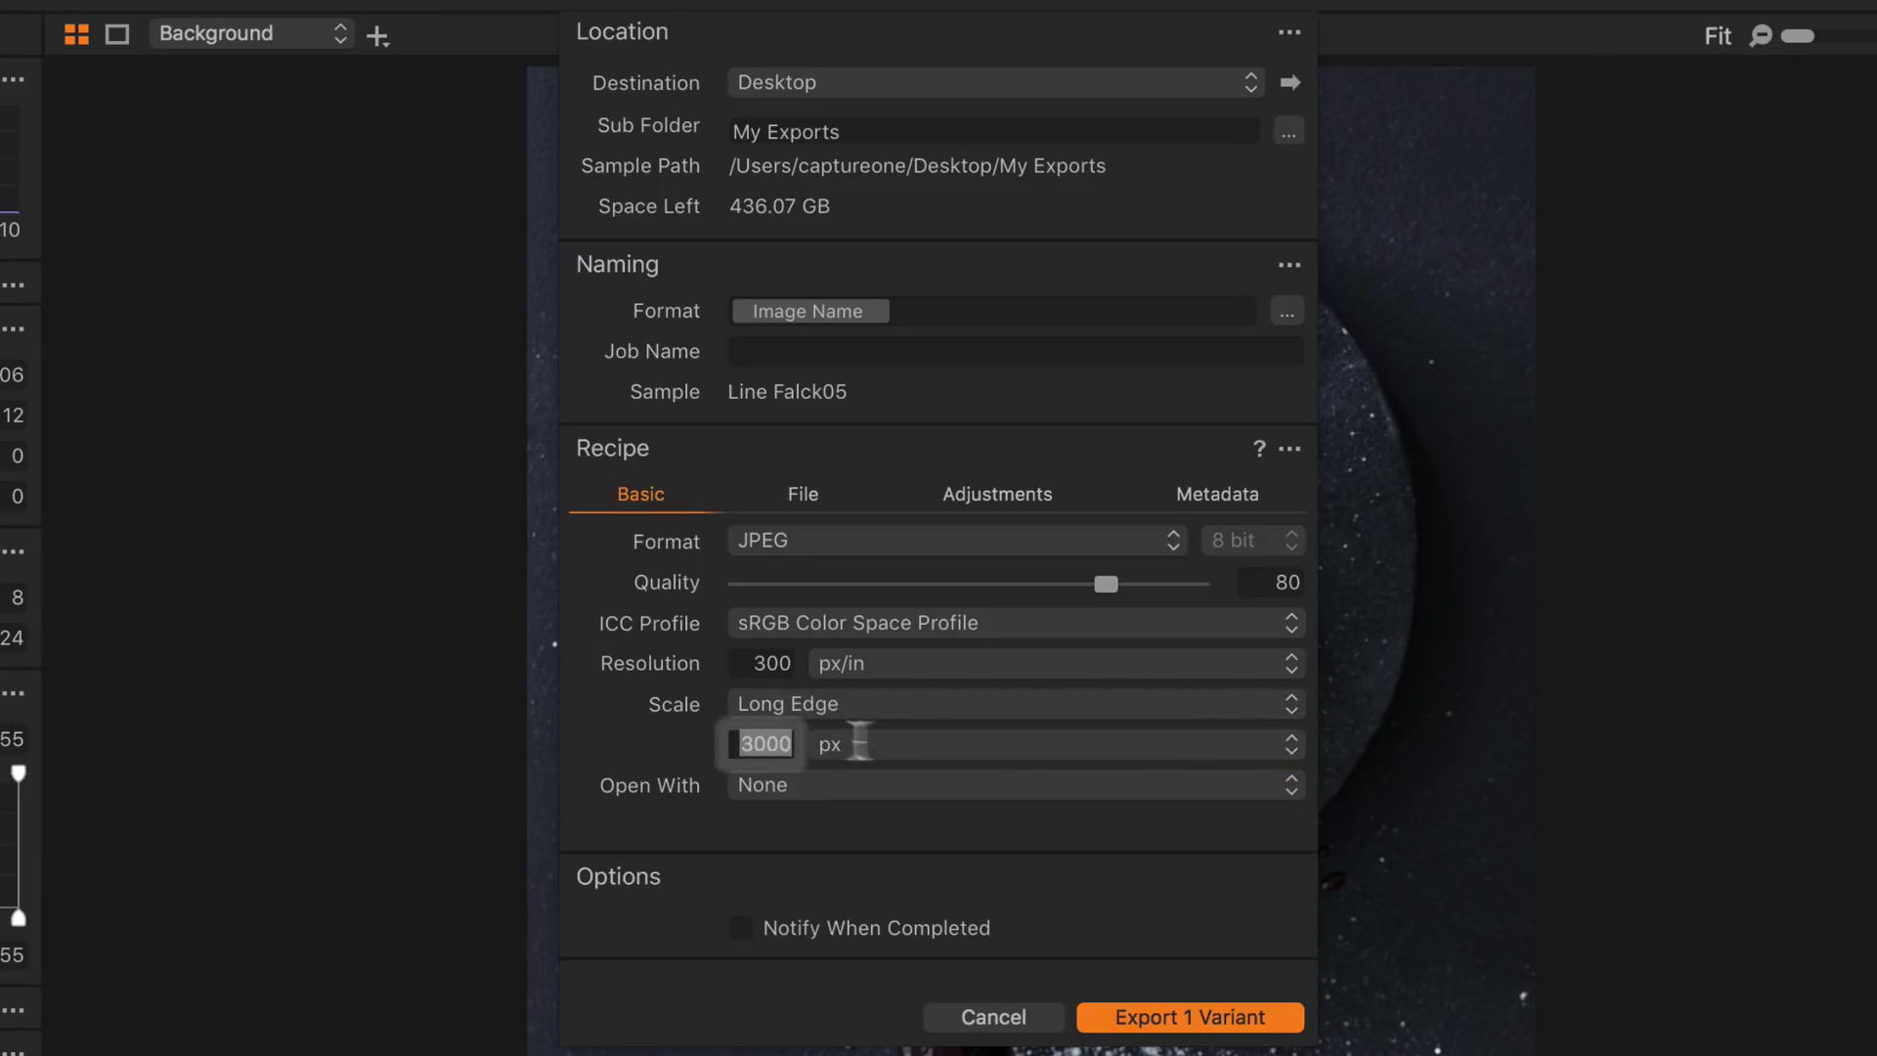
pyautogui.write('2500')
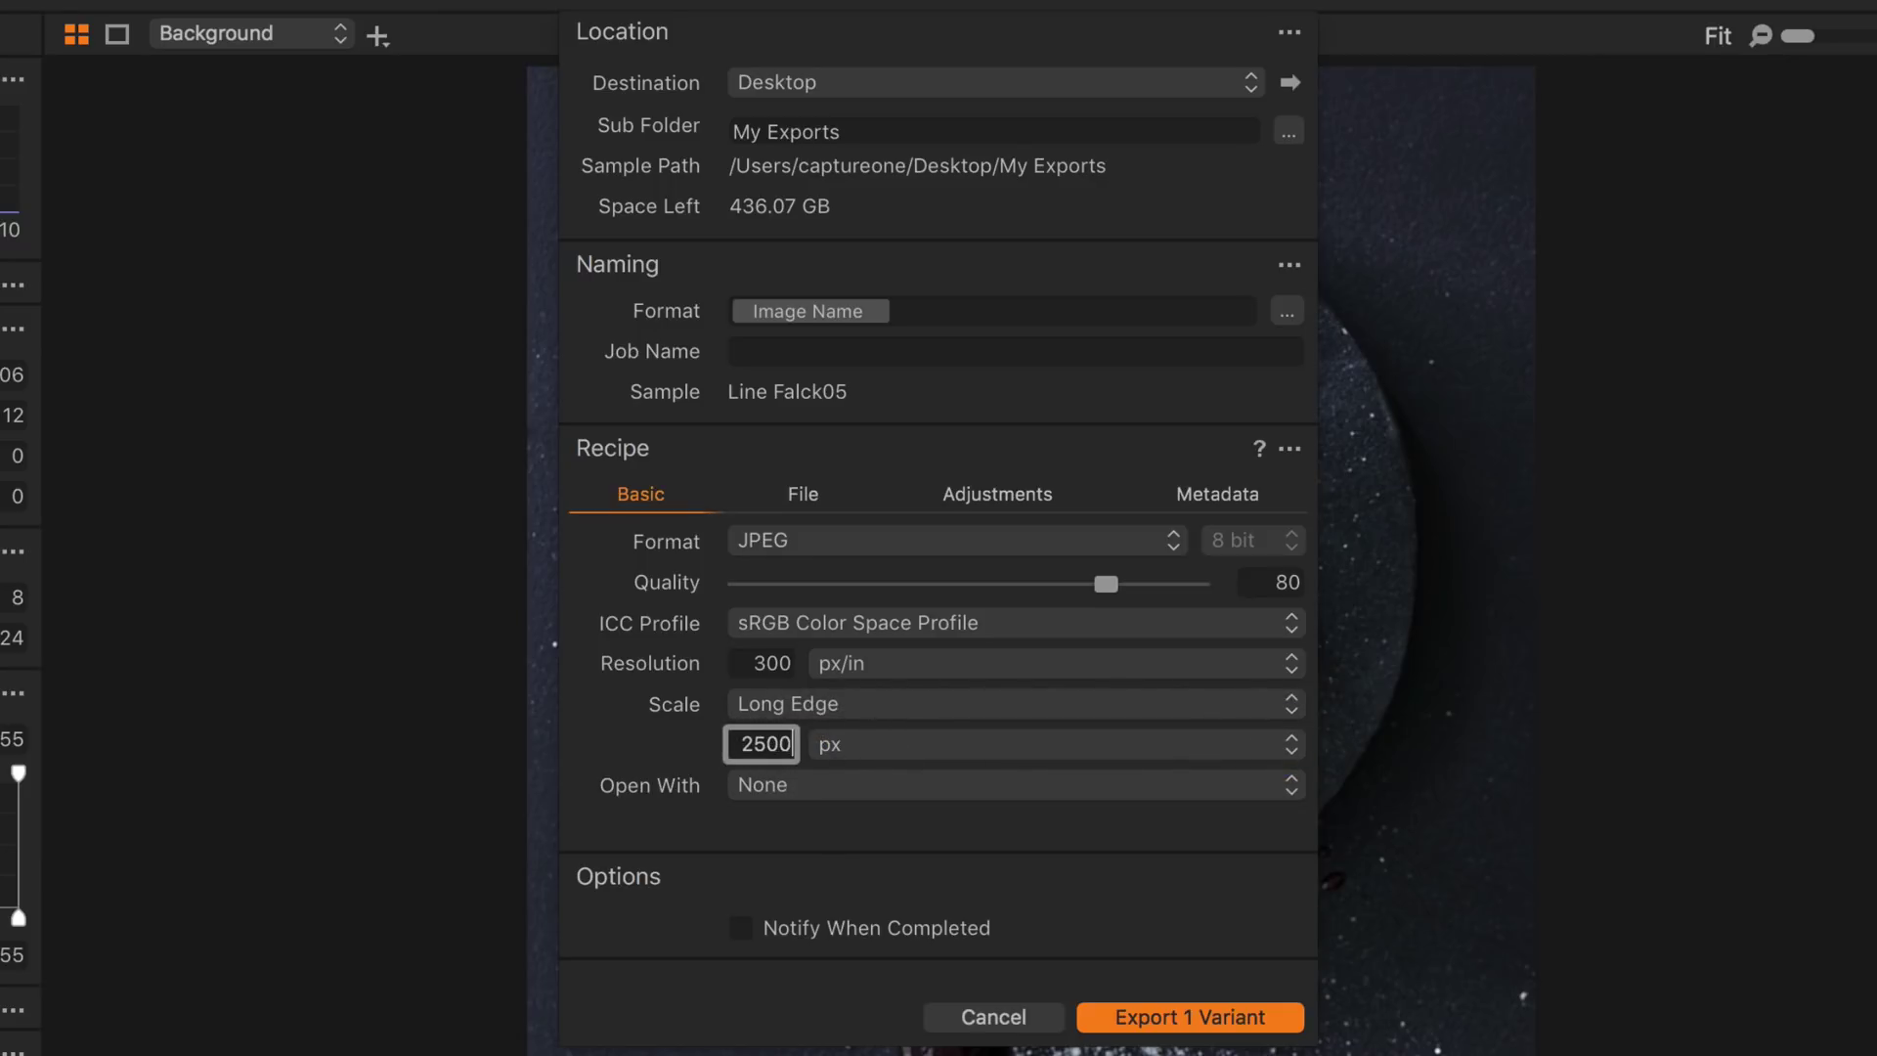
pyautogui.press('Return')
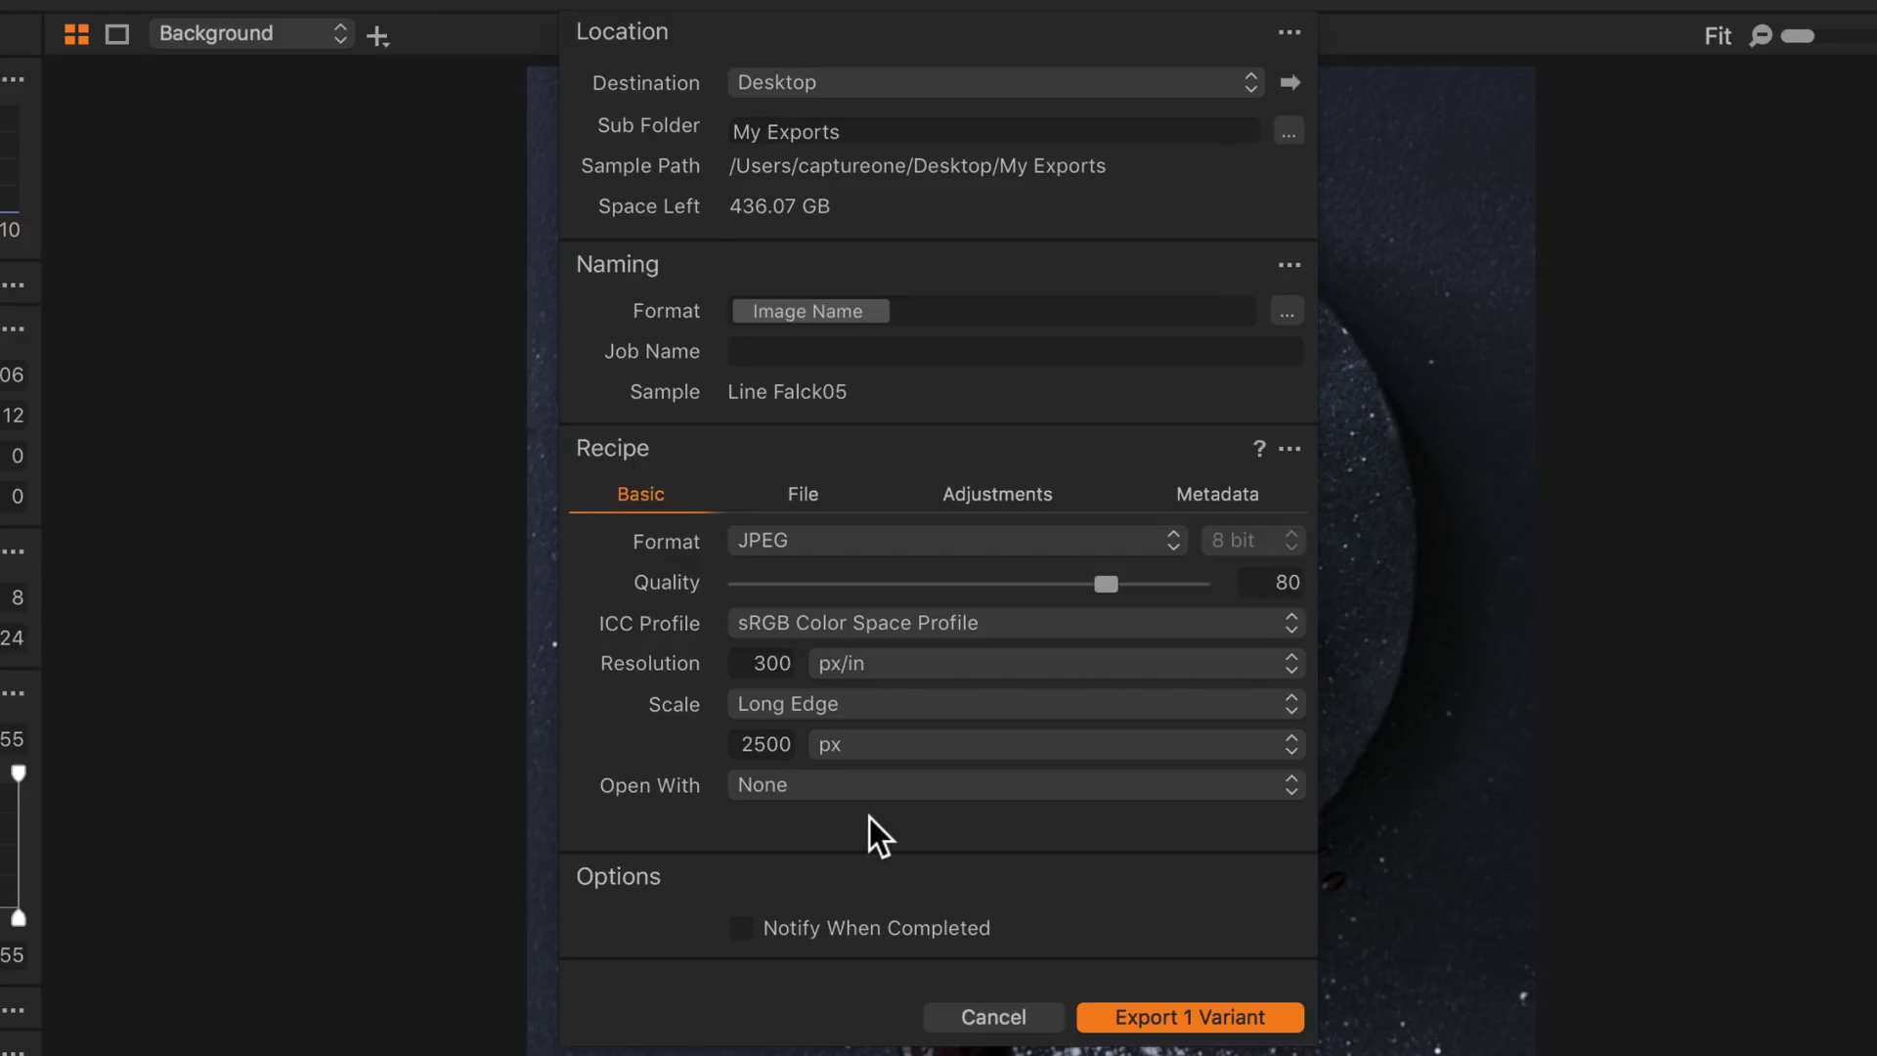
# Step: Enable Notify When Completed, export the Line Falck05 variant, and dismiss the completion alert
pyautogui.click(742, 930)
pyautogui.click(1170, 1027)
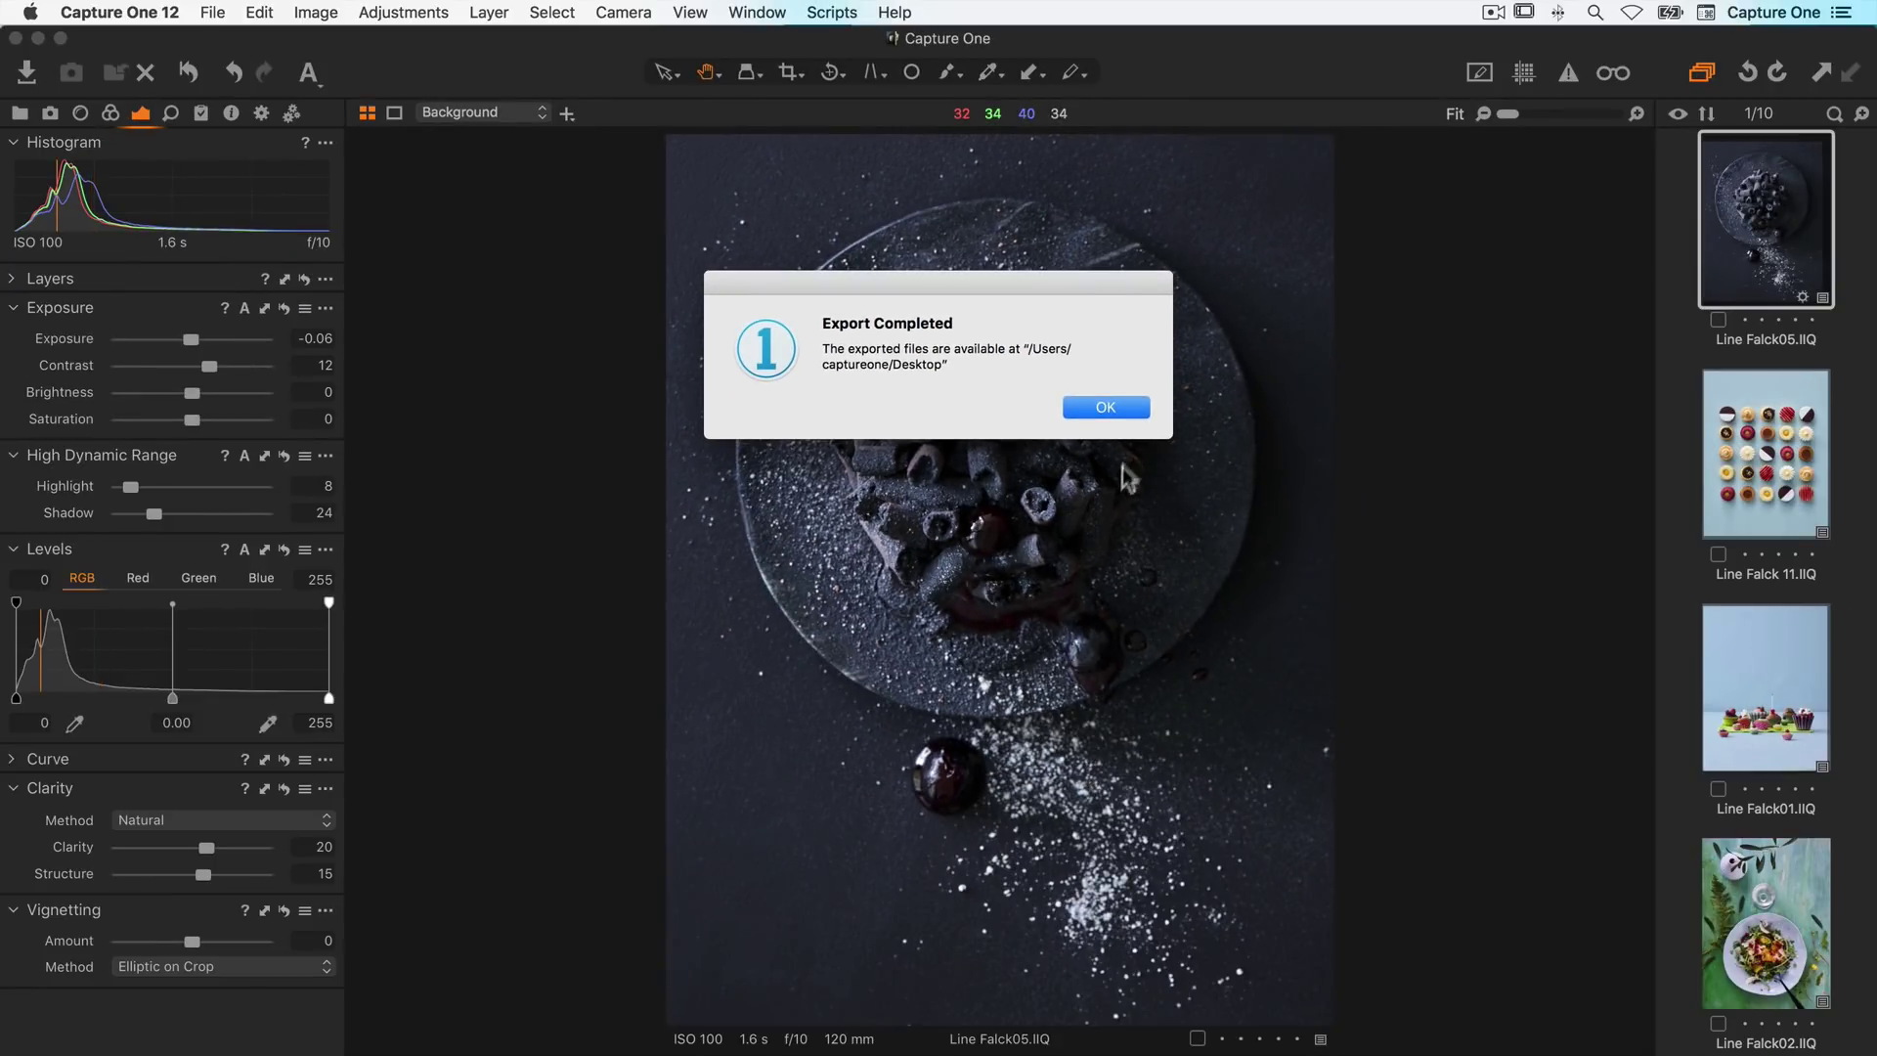
pyautogui.click(1114, 413)
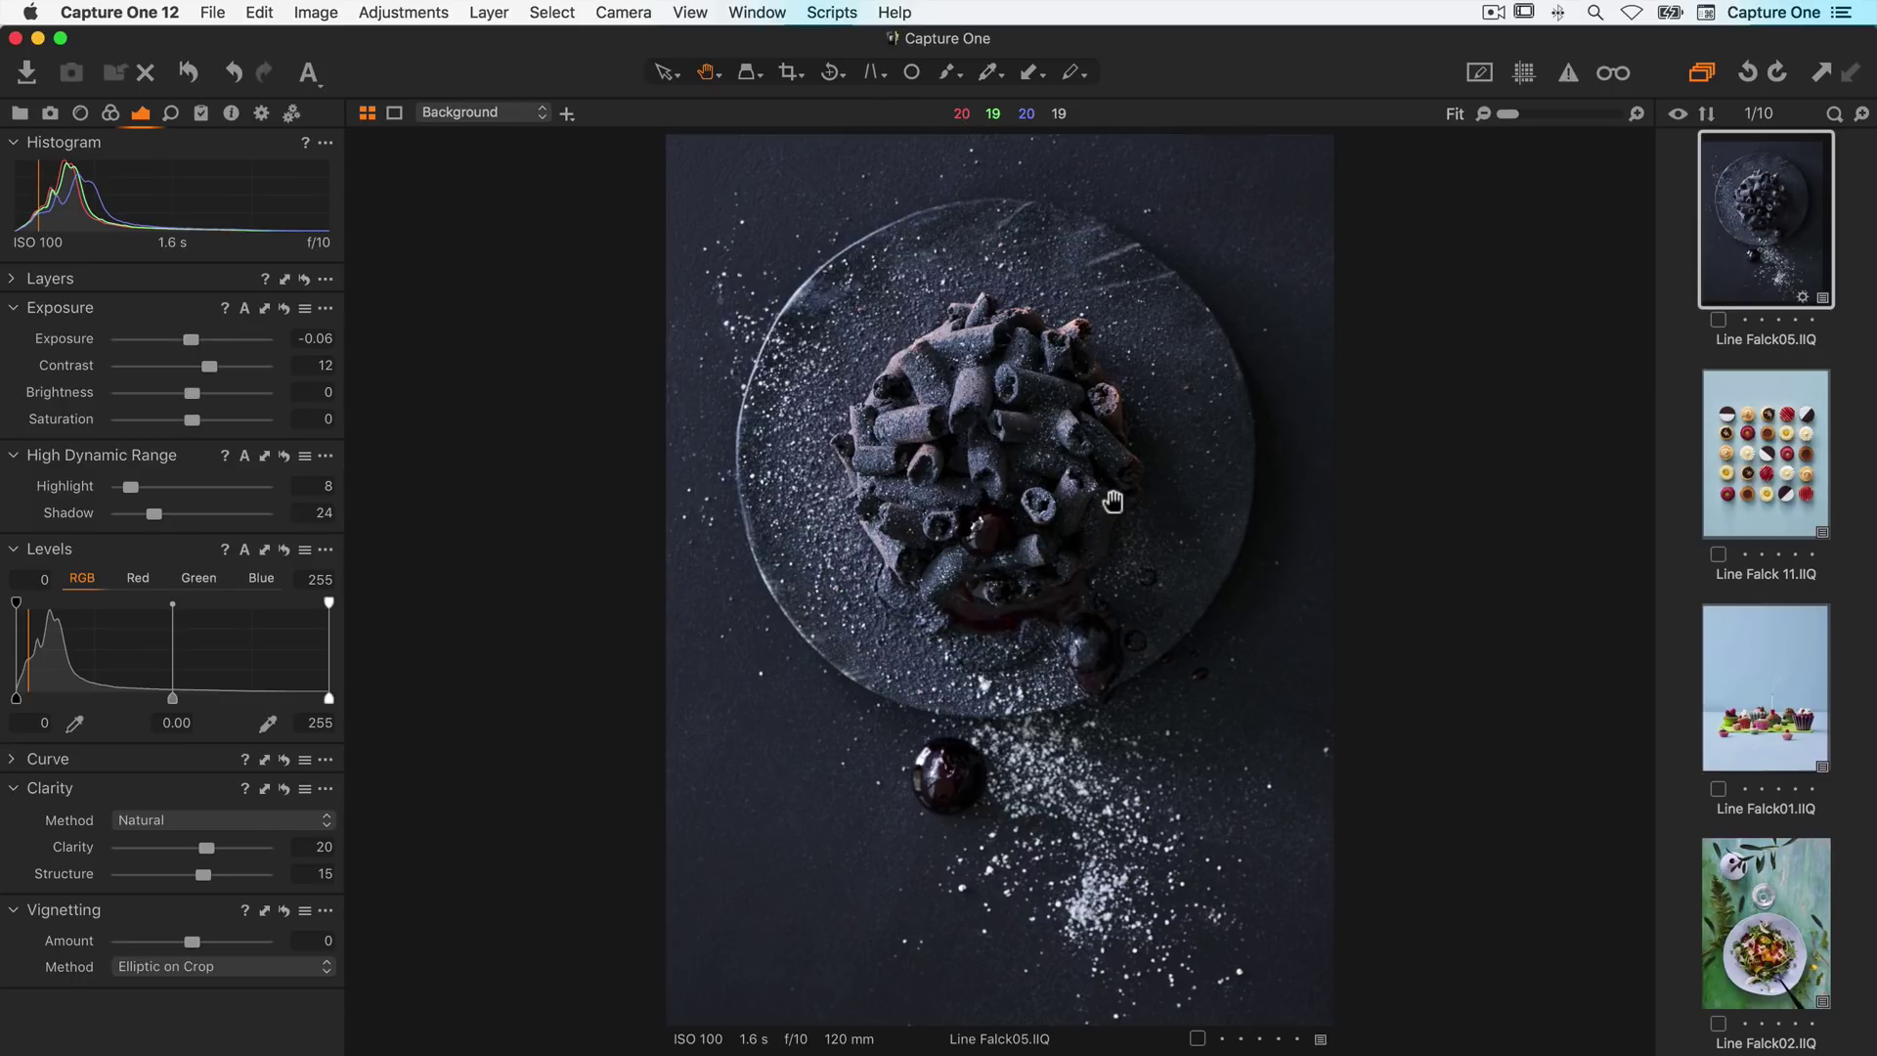
pyautogui.click(1745, 462)
pyautogui.scroll(-5, 1749, 539)
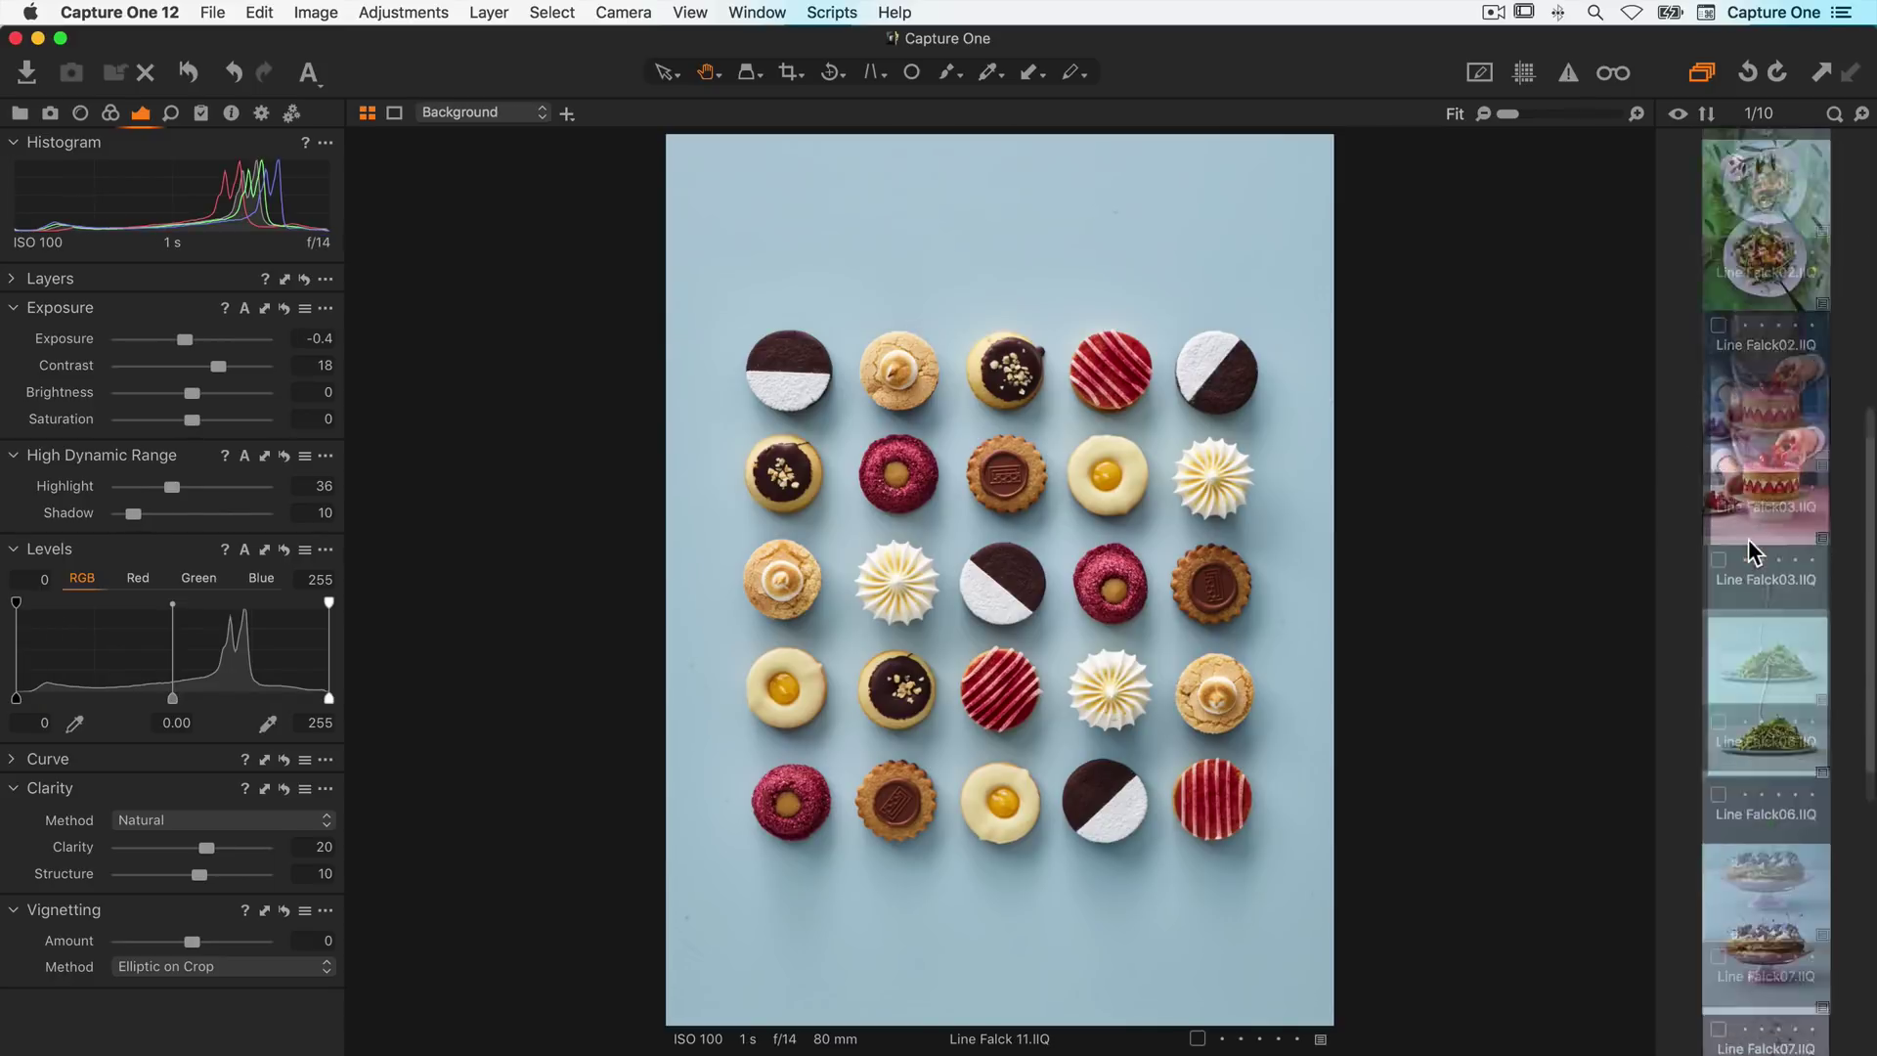
pyautogui.scroll(-5, 1749, 538)
pyautogui.keyDown('shift'); pyautogui.click(1761, 901); pyautogui.keyUp('shift')
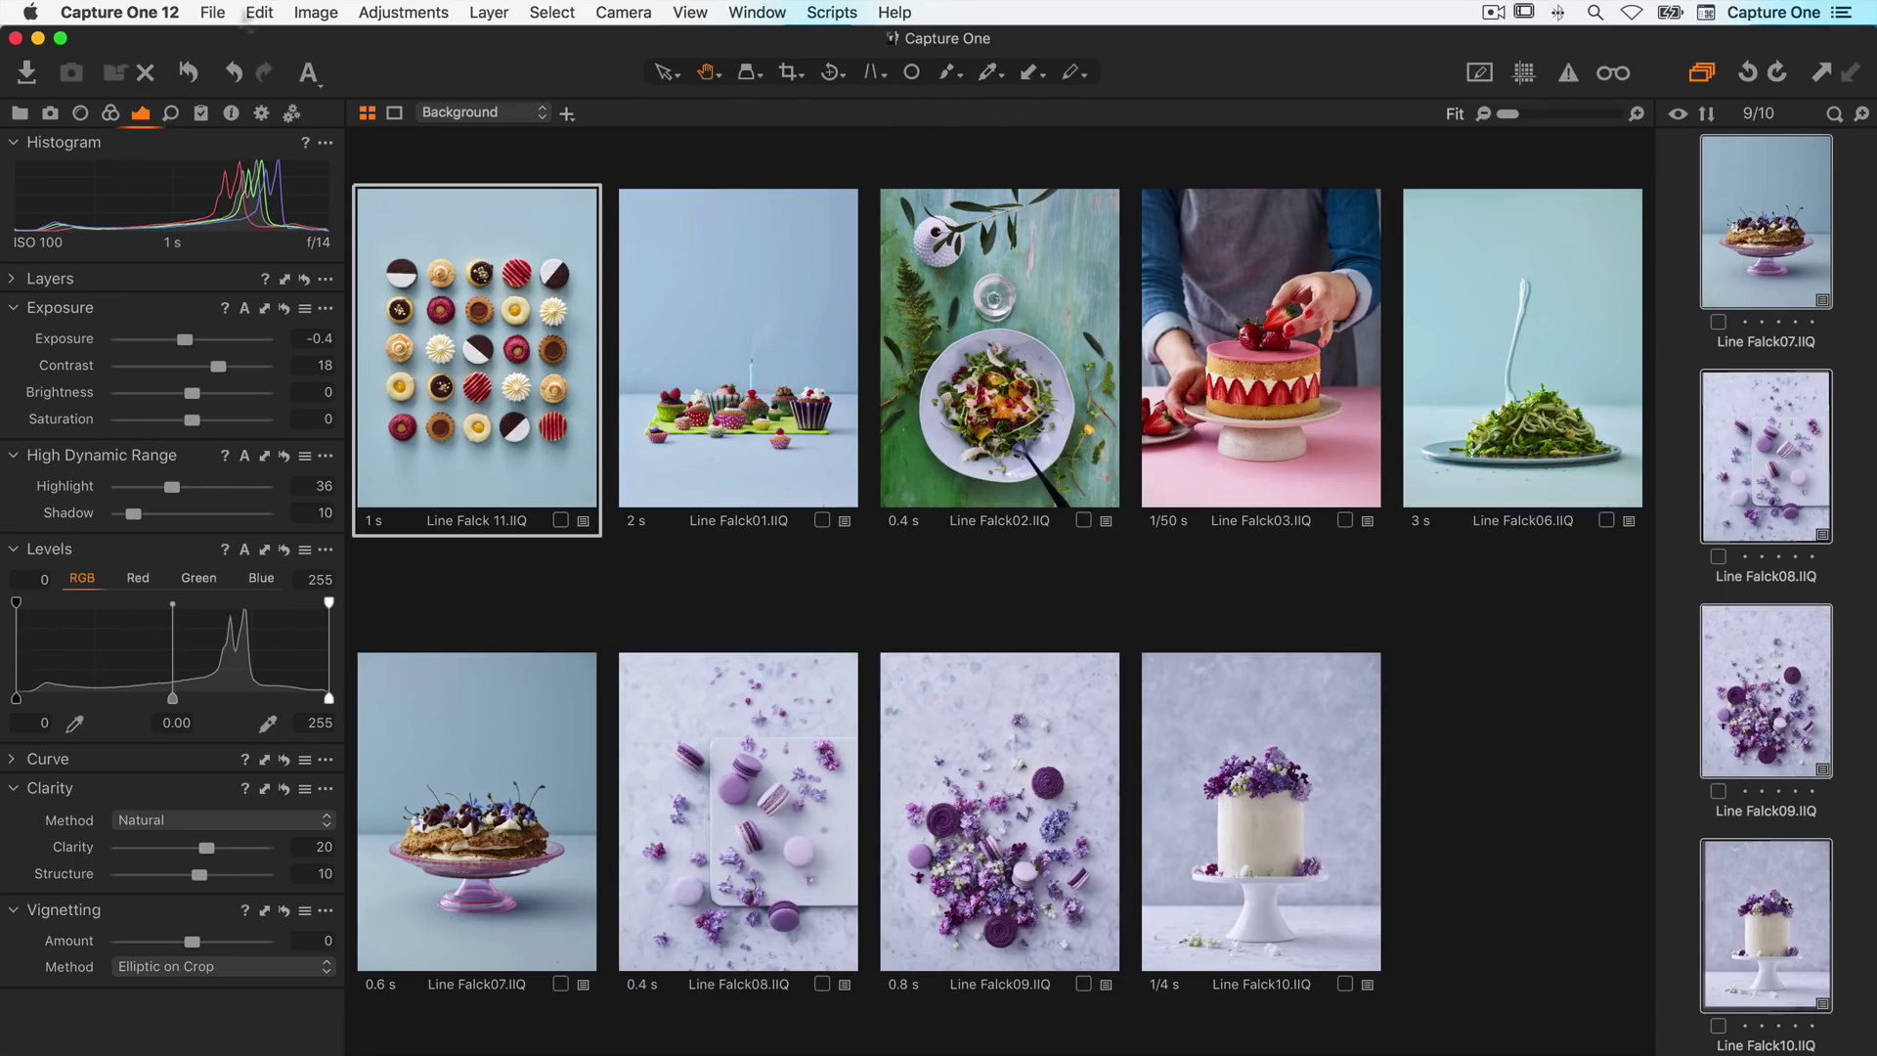
# Step: Export the nine selected variants with Fixed 100% scale instead of the long edge
pyautogui.click(216, 21)
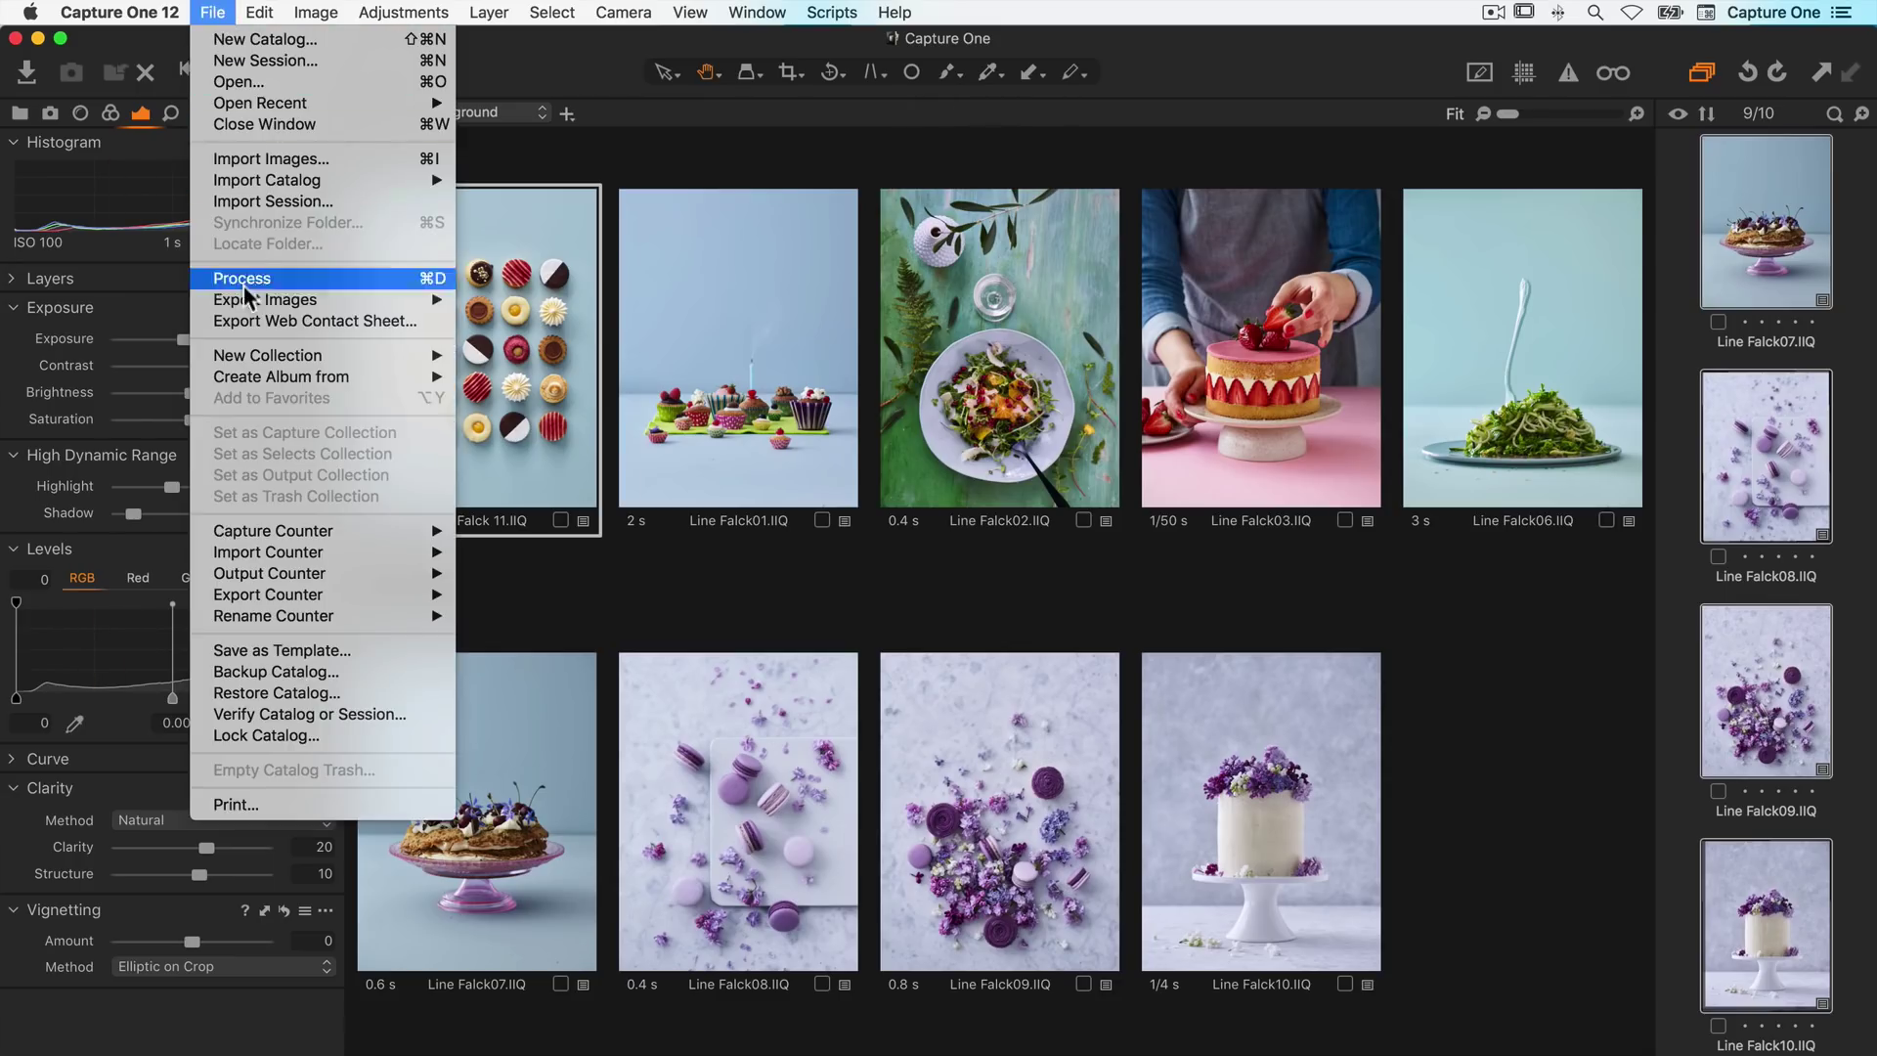
pyautogui.moveTo(266, 299)
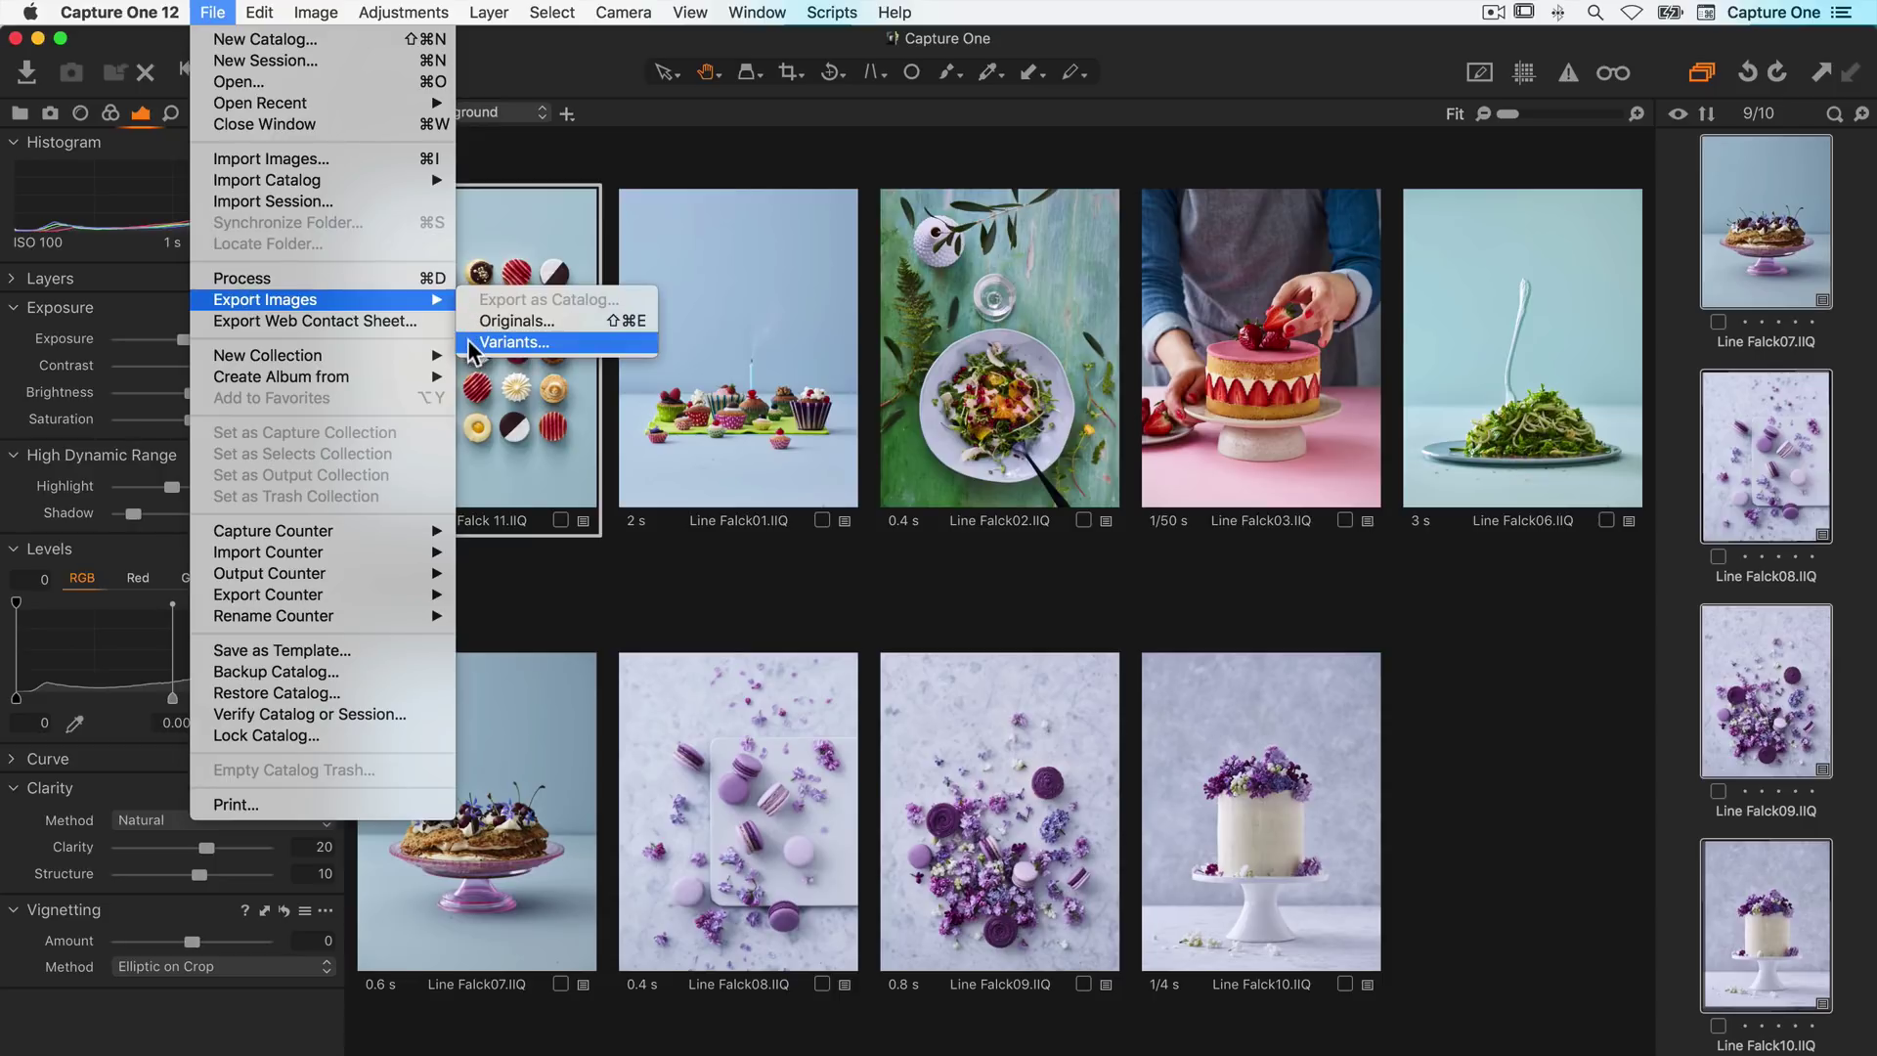
pyautogui.click(468, 347)
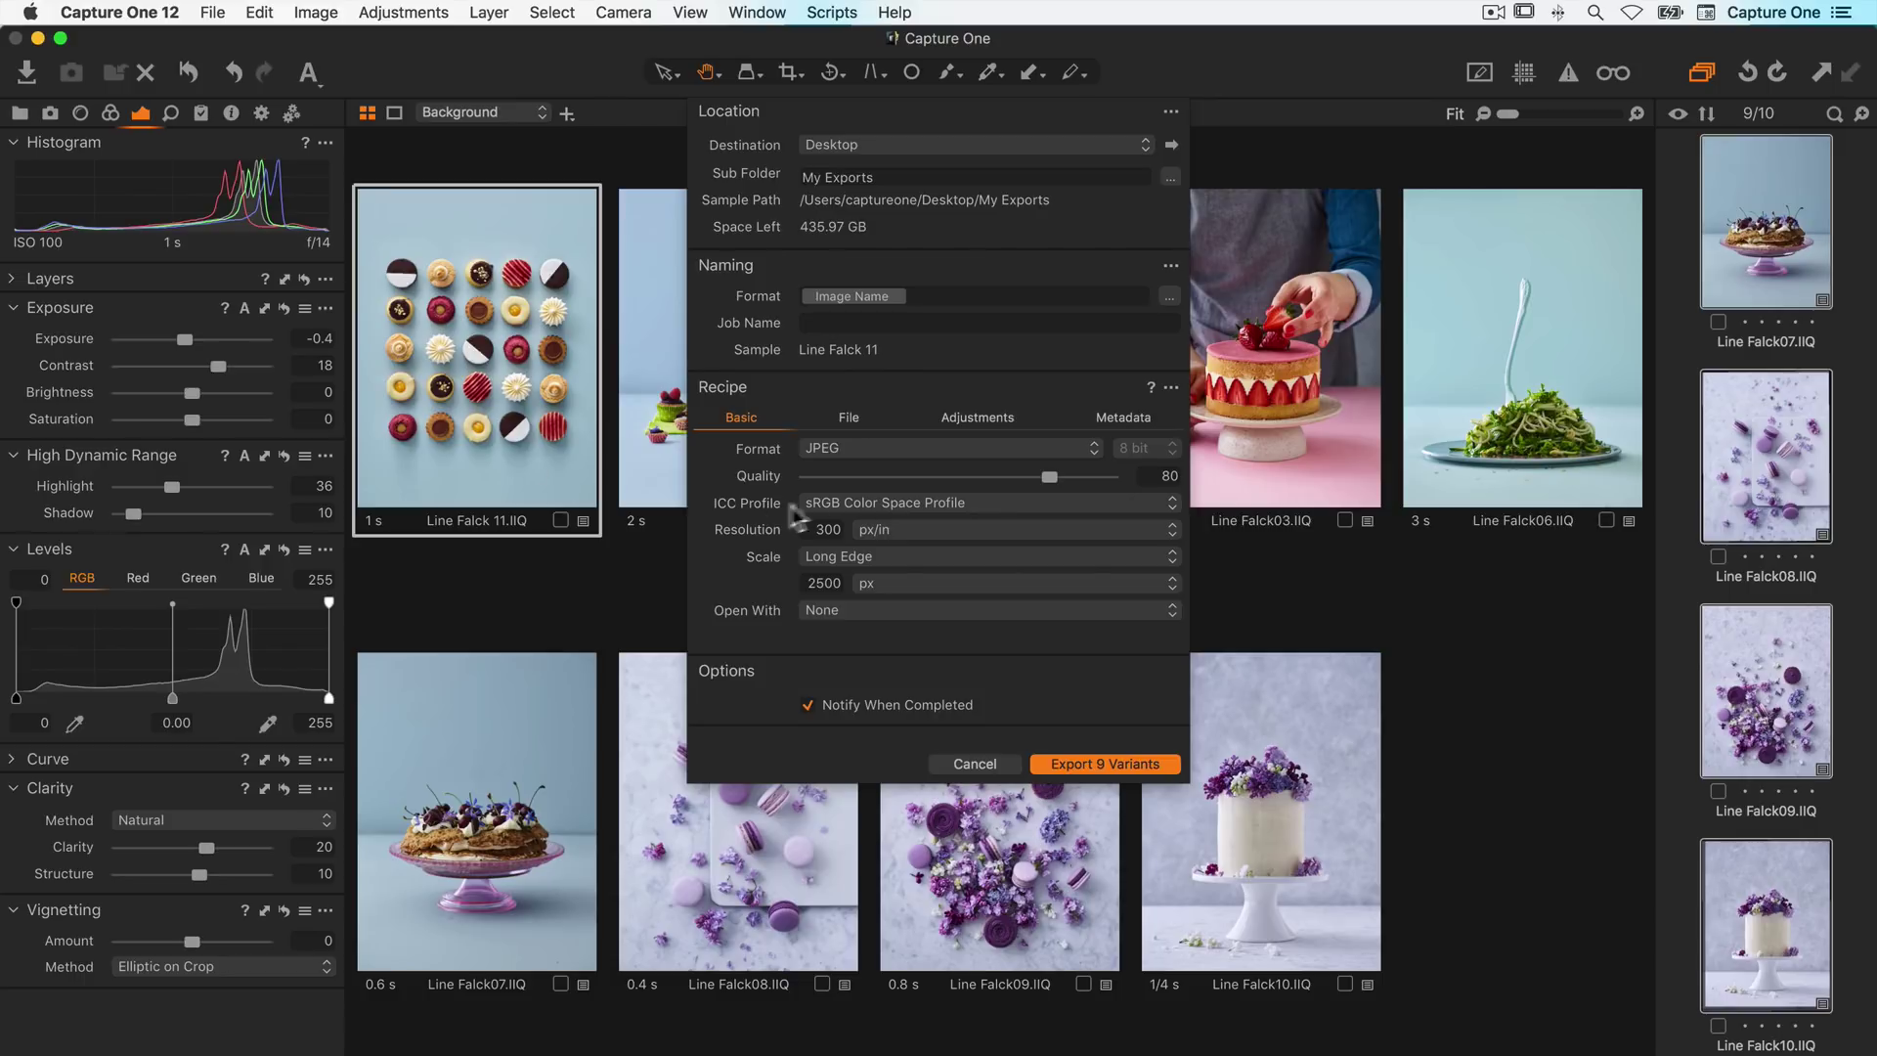
pyautogui.click(859, 555)
pyautogui.click(848, 467)
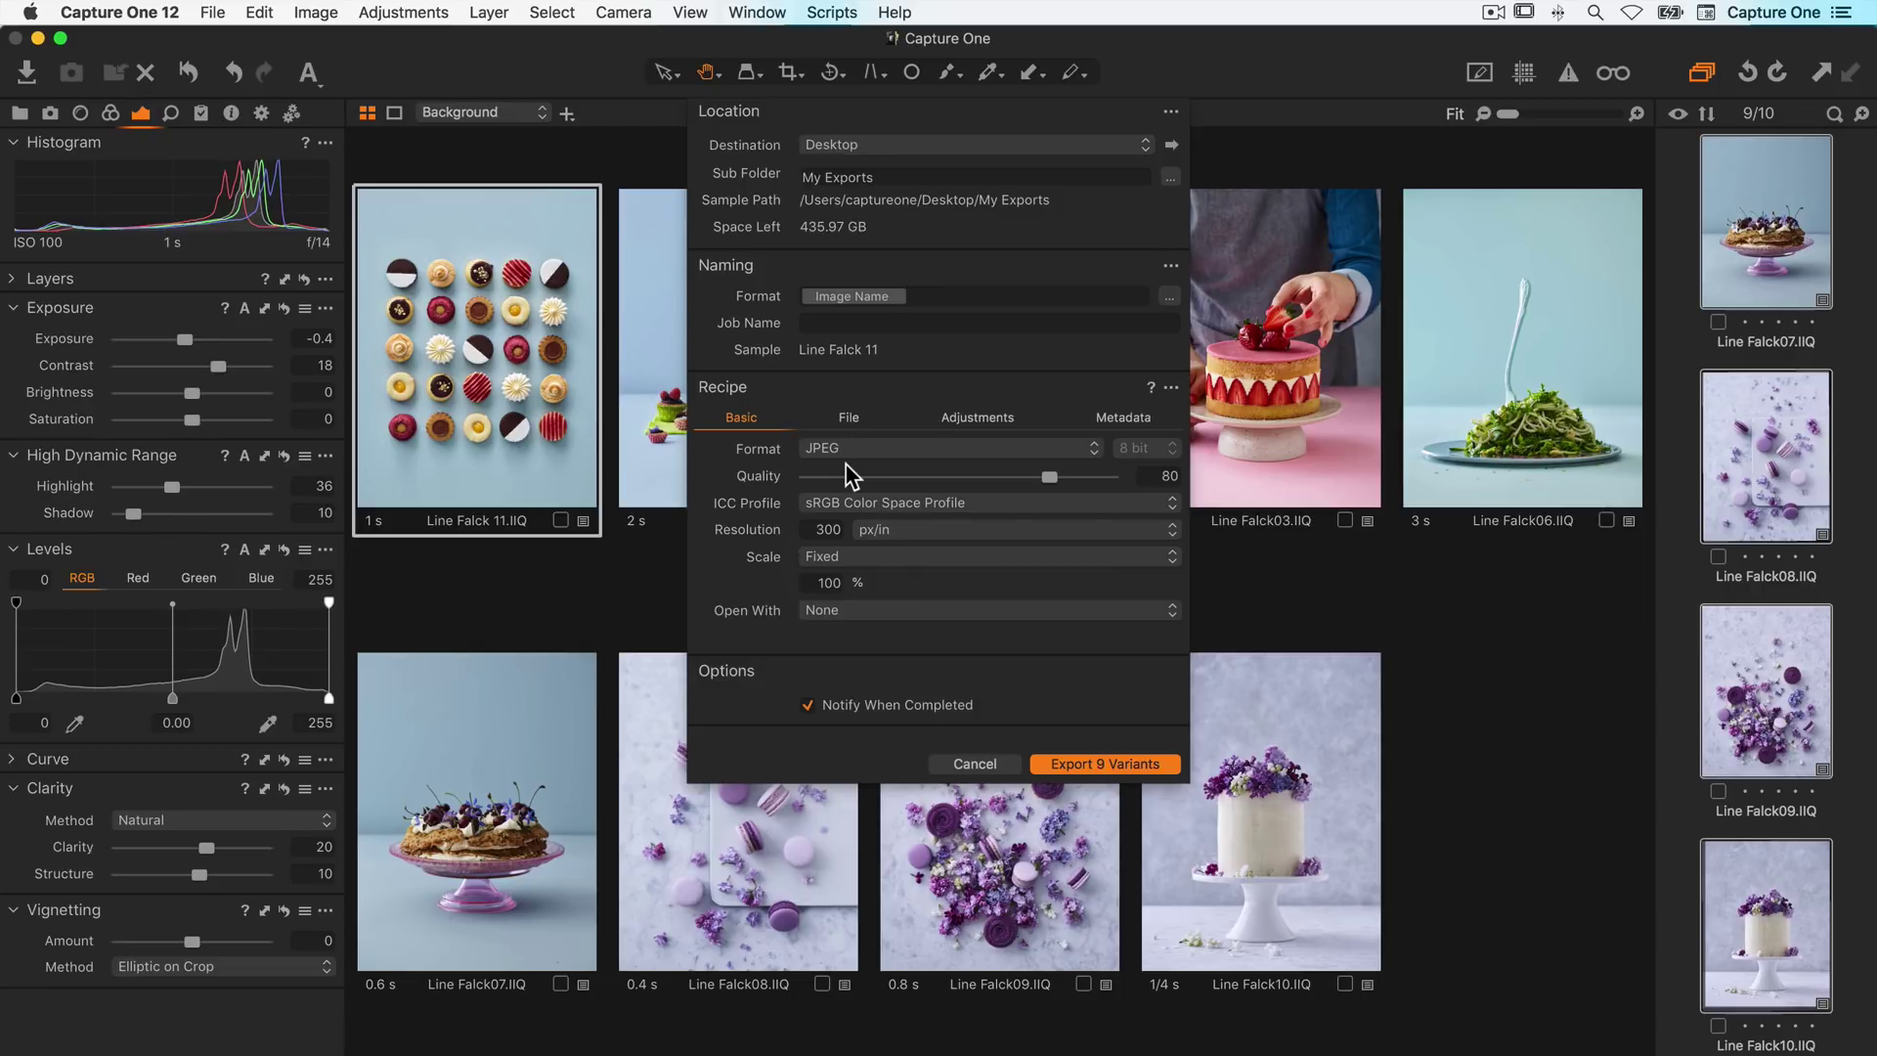
pyautogui.click(1073, 763)
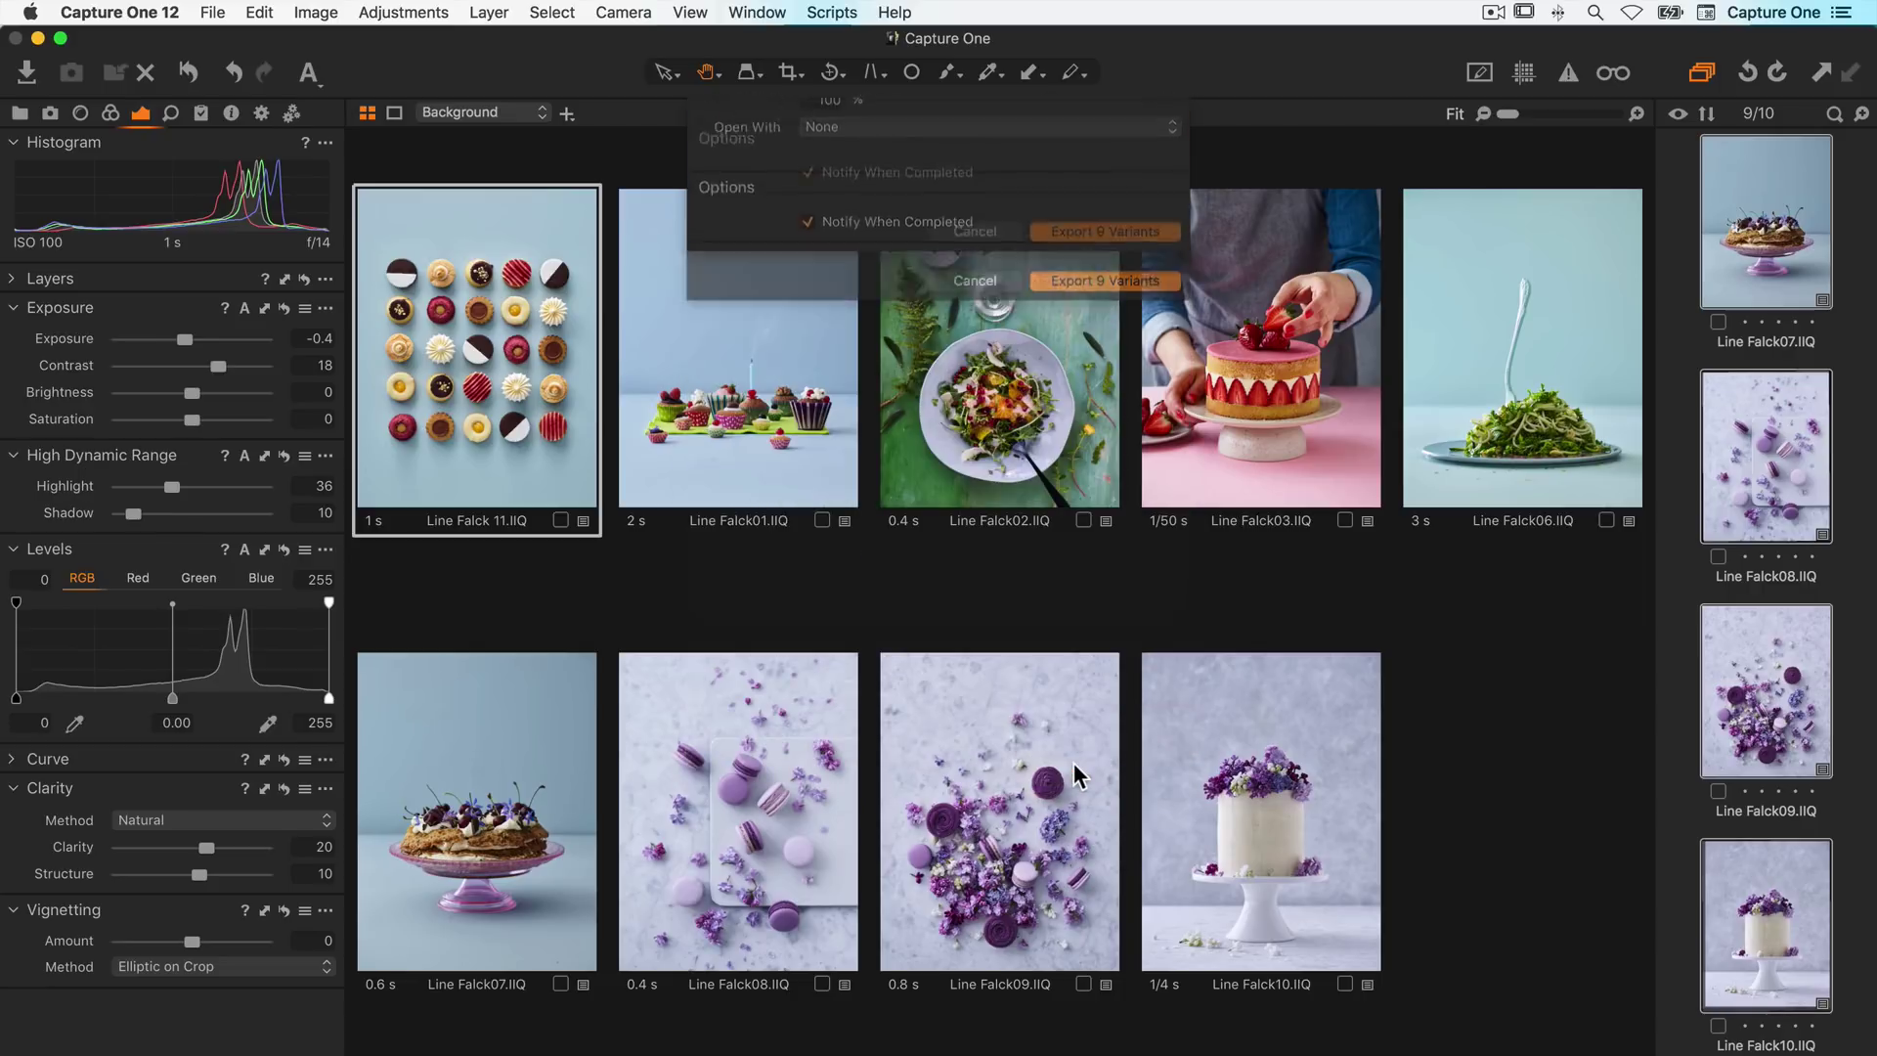